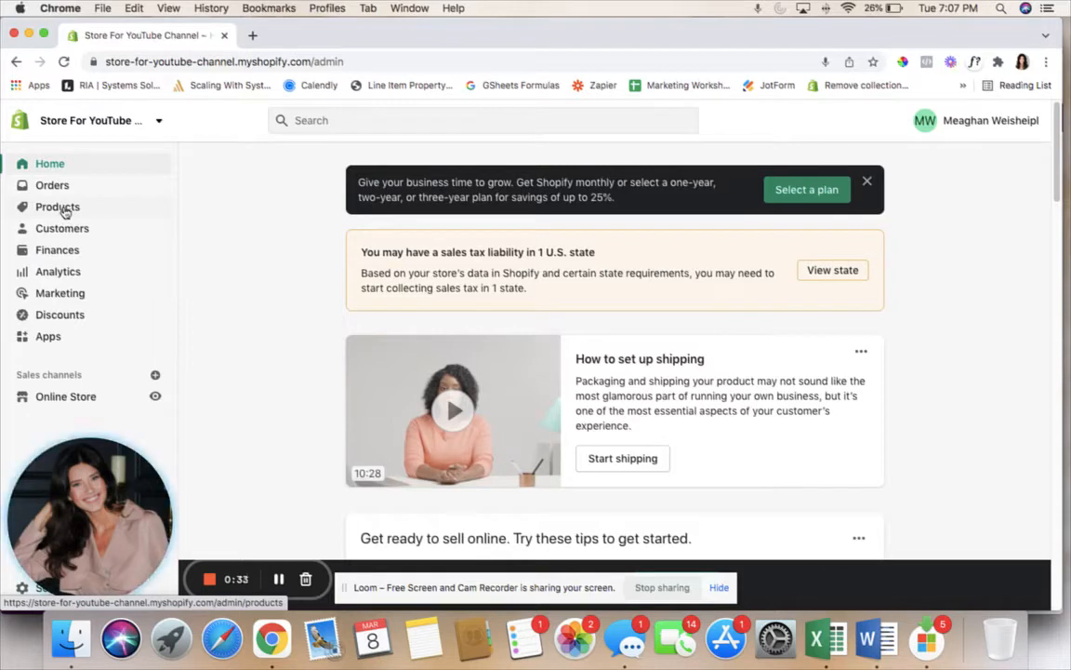
Go to the store's product list and start adding a new product
click(65, 212)
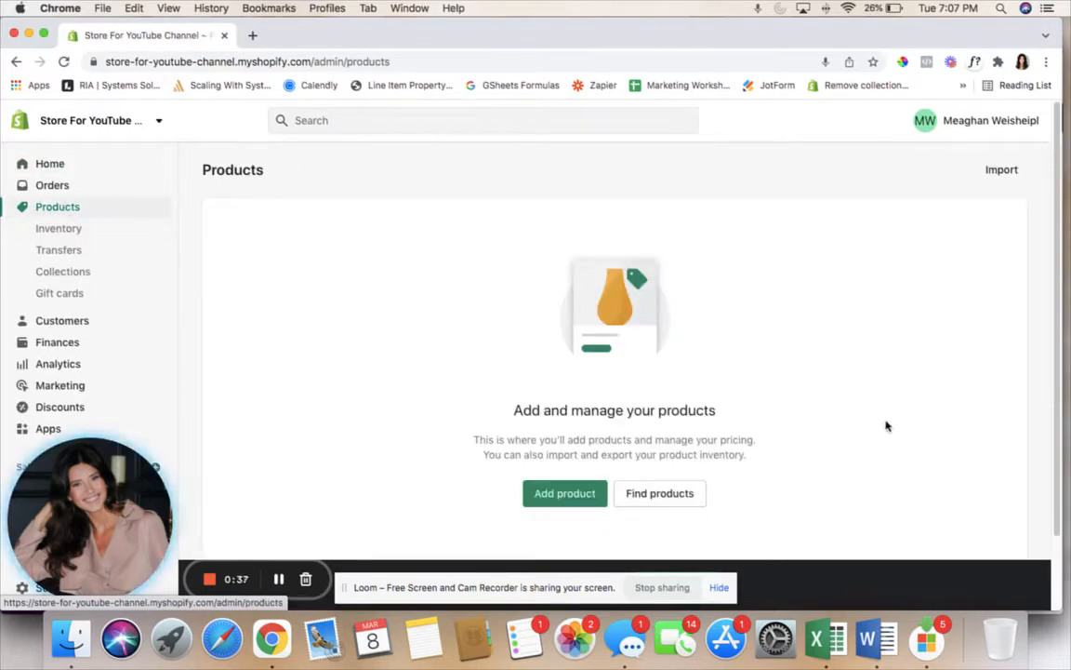
scroll(945, 411, down, 2)
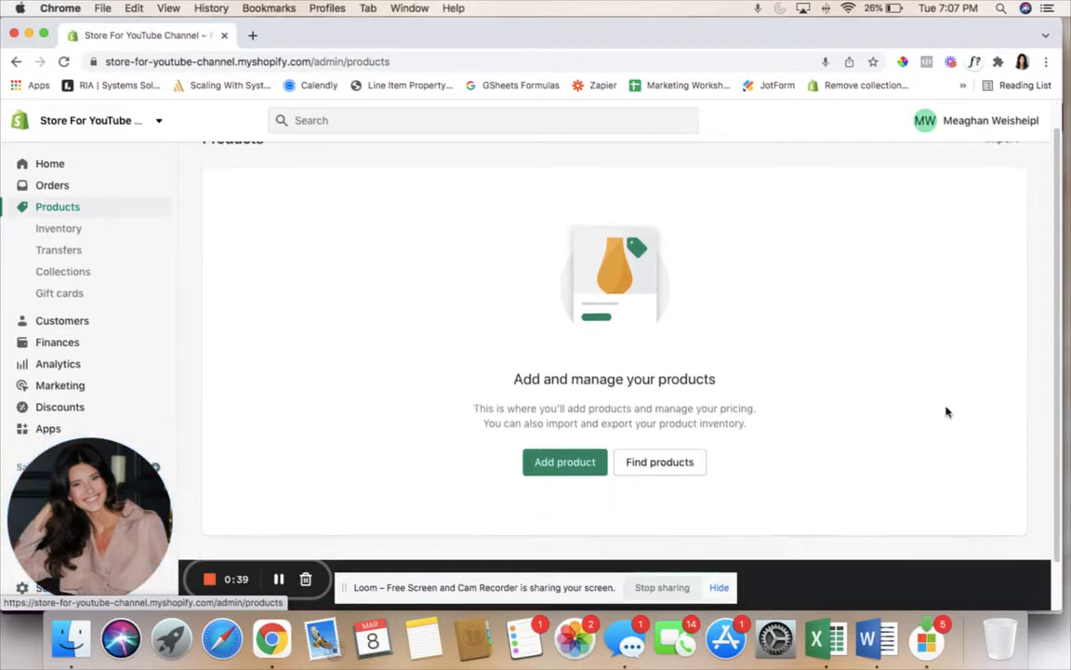
scroll(939, 406, up, 2)
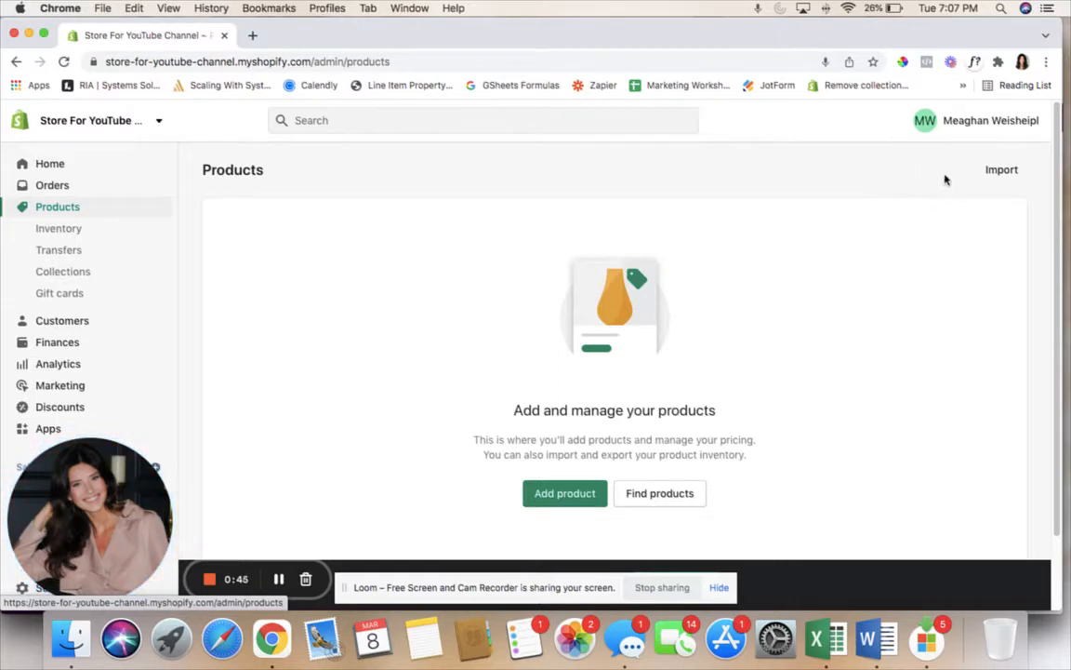
scroll(706, 446, down, 1)
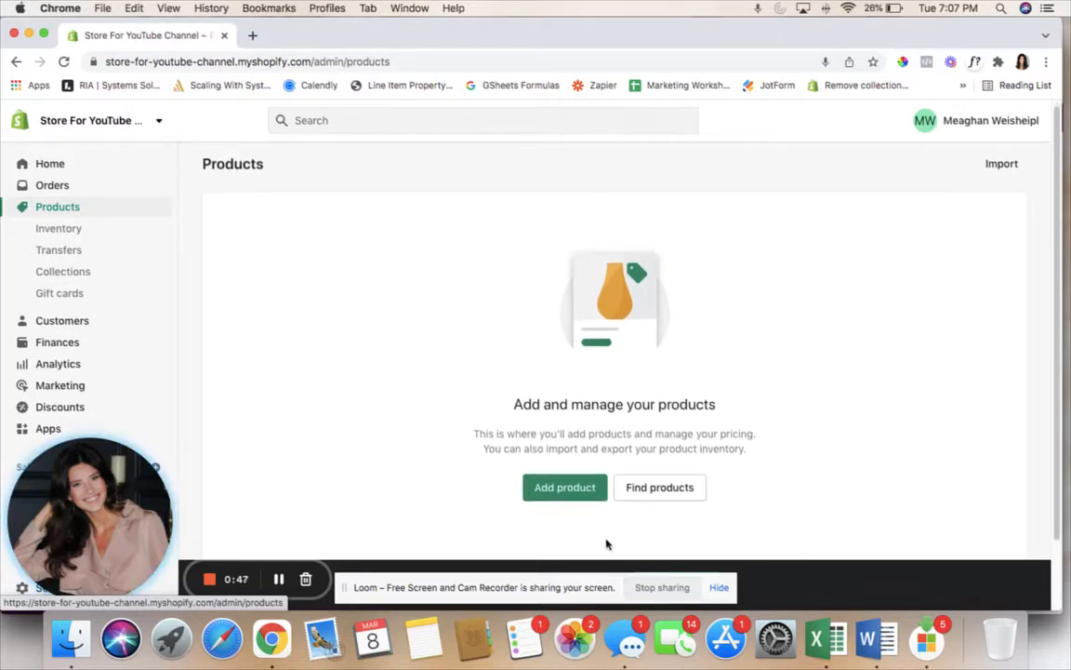
click(548, 488)
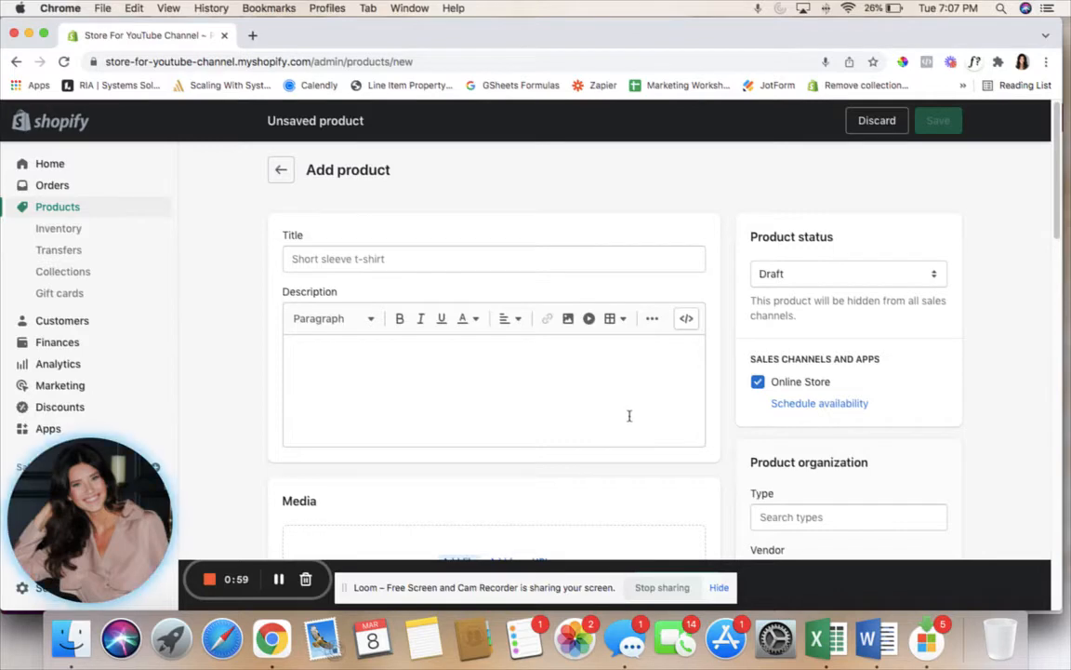
Upload the recent image file bgwolfss.png as the new product's media
scroll(629, 437, down, 1)
scroll(628, 458, down, 4)
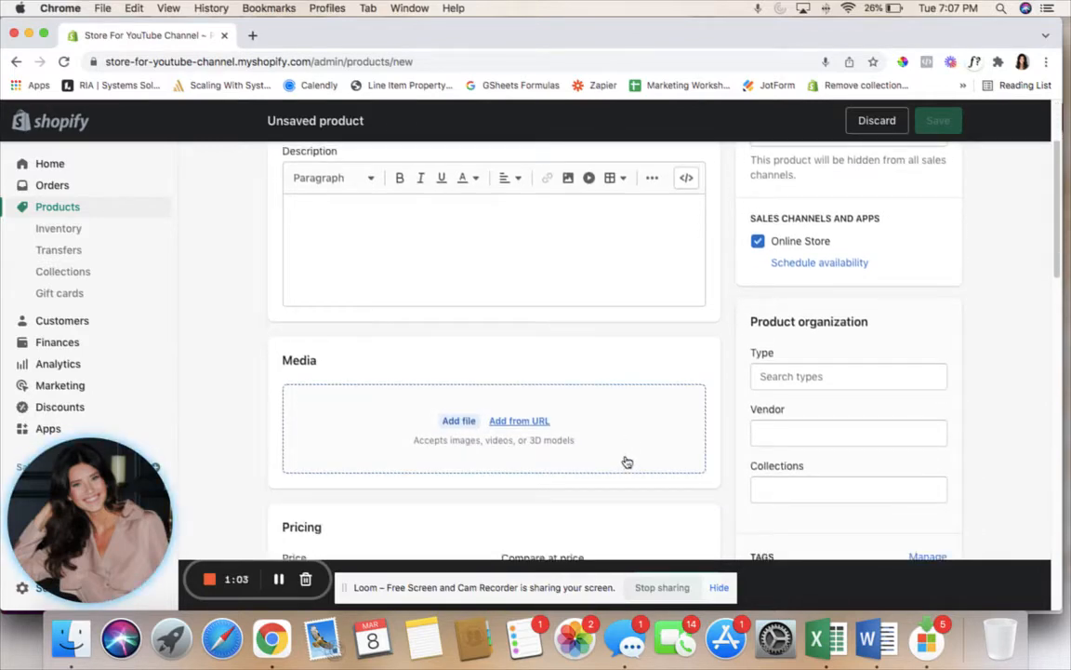
click(459, 421)
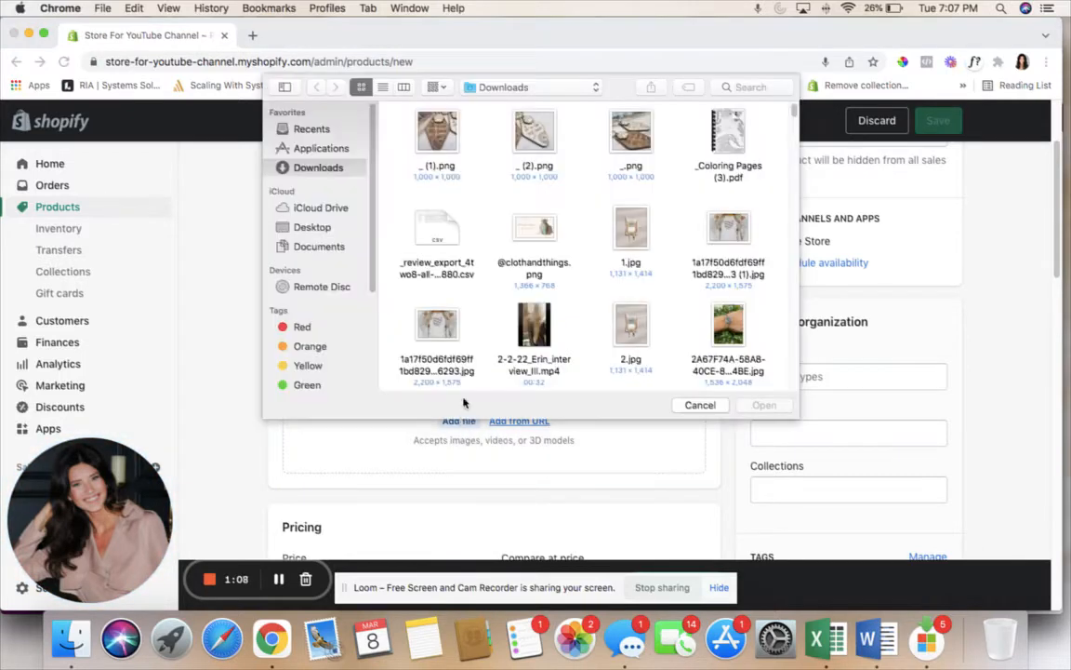
click(313, 130)
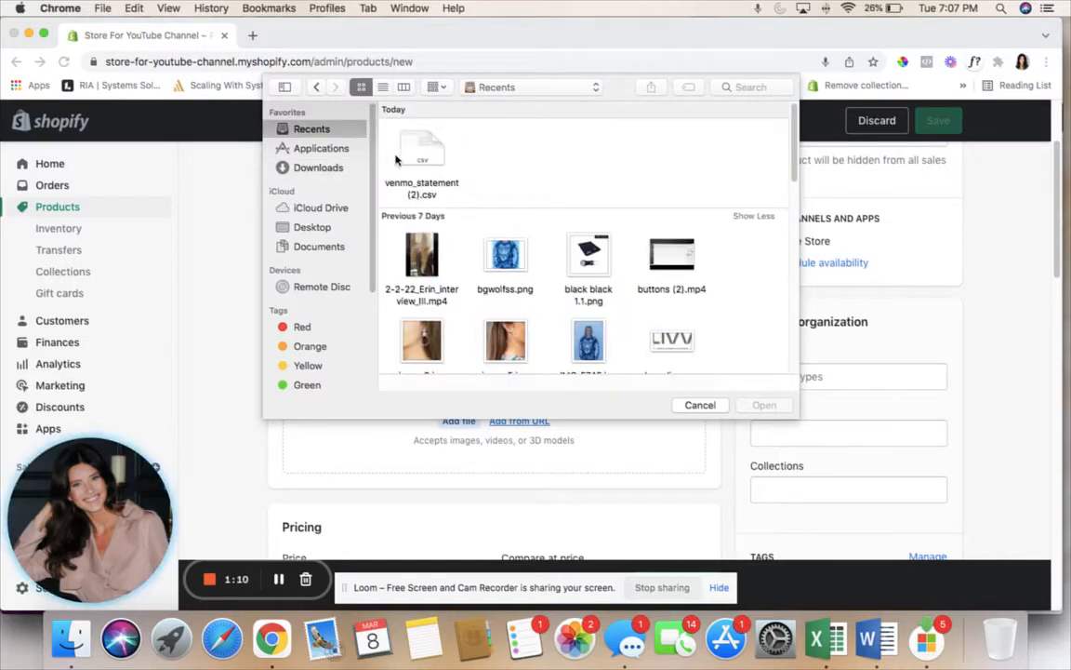
click(511, 260)
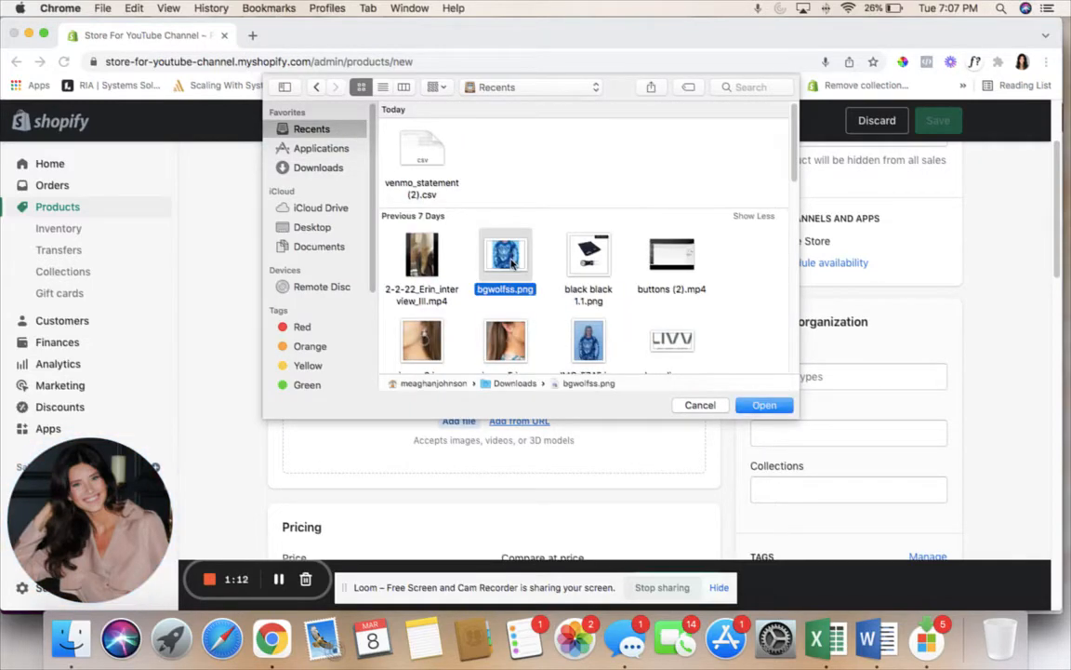
click(770, 411)
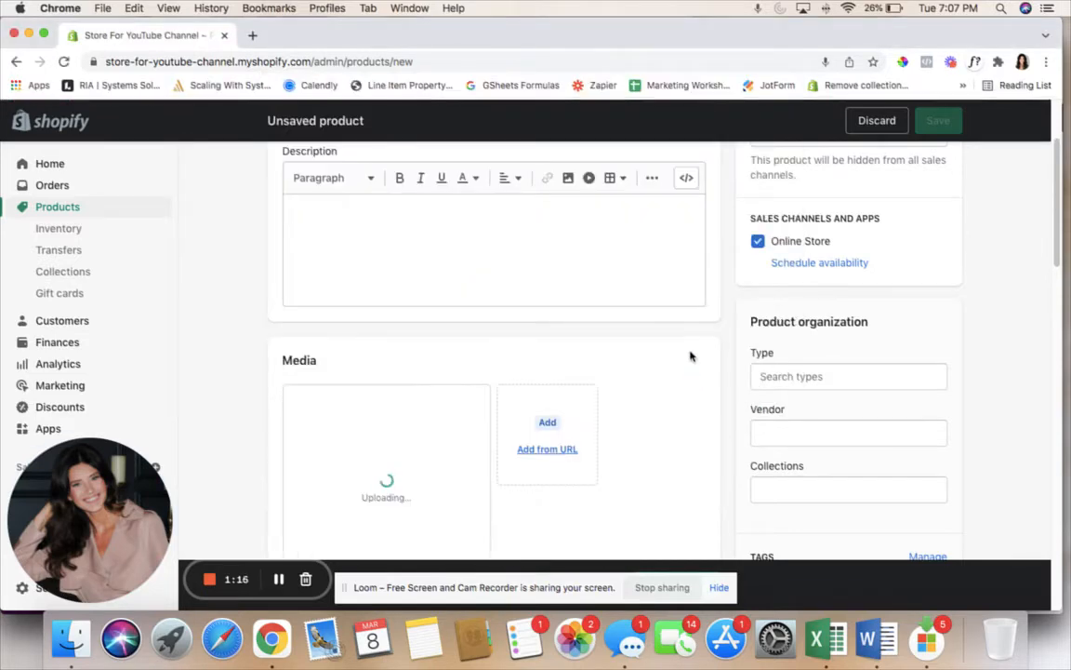
scroll(691, 372, down, 3)
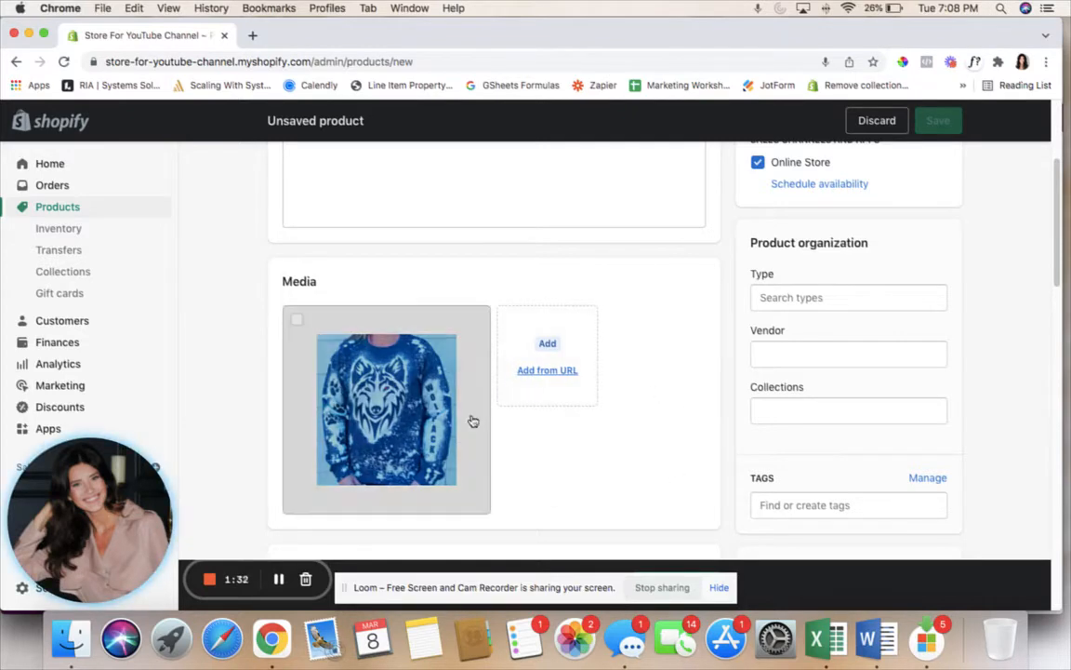
Title the product "Wolf Pack Bleached Sweatshirt" and enter the description "This is where you talk about how great your product is!"
scroll(602, 313, up, 5)
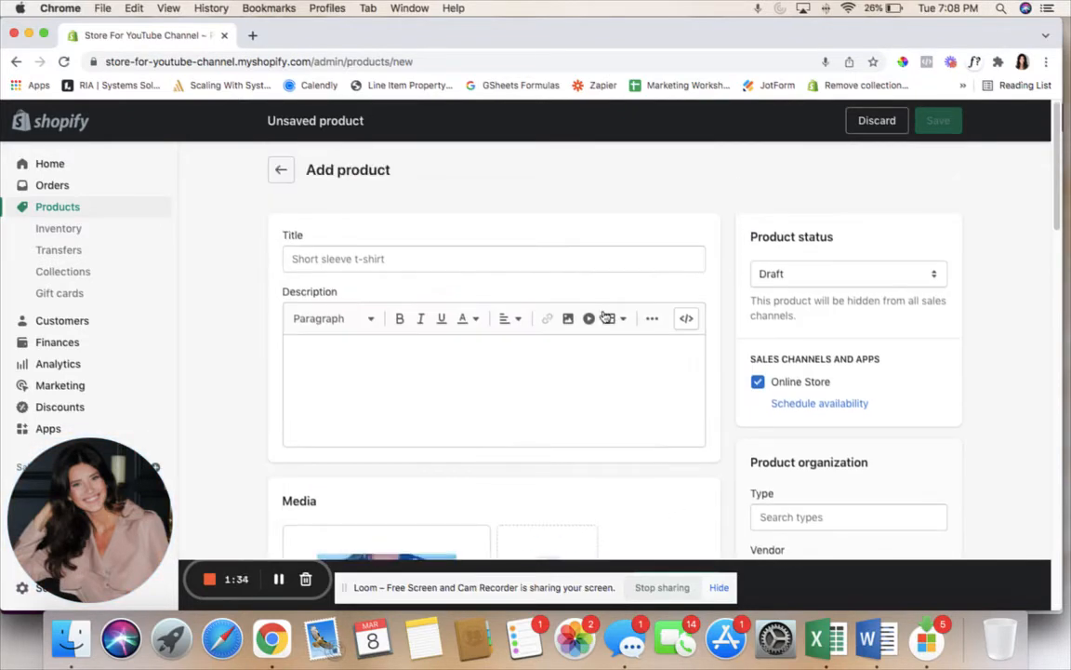
click(353, 261)
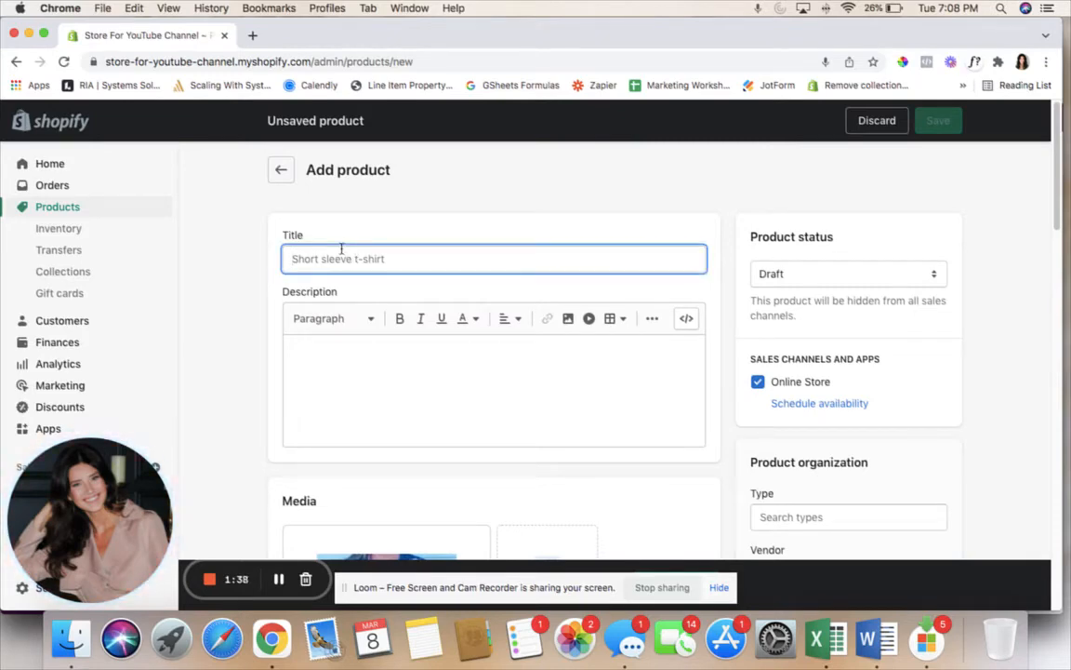
text(Wolf Pack Bleached Sweatshirt)
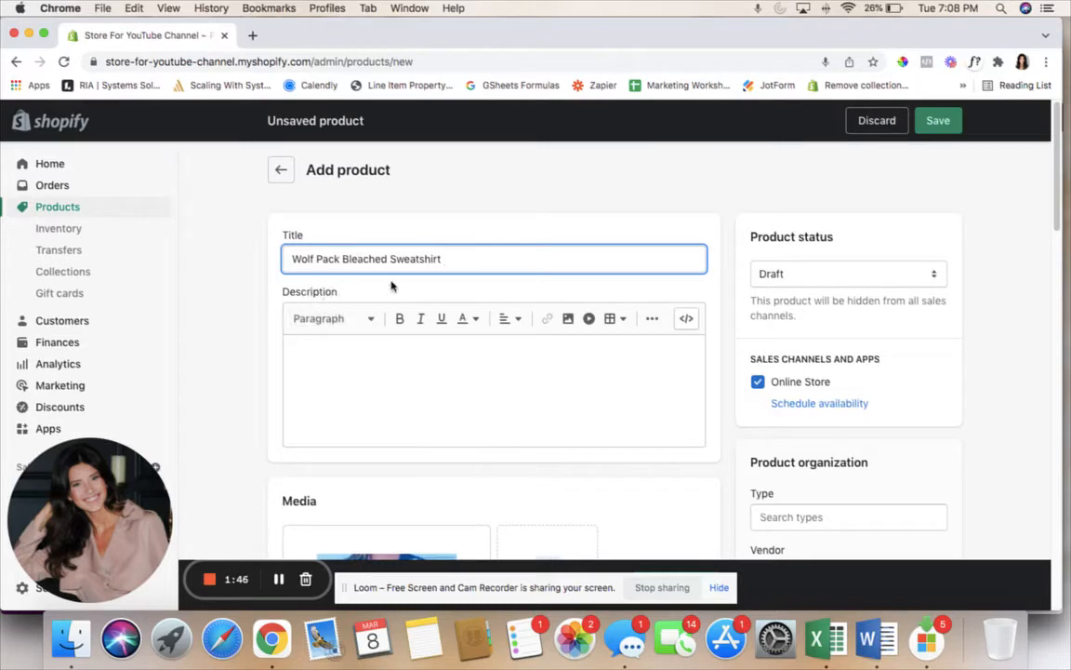
click(321, 368)
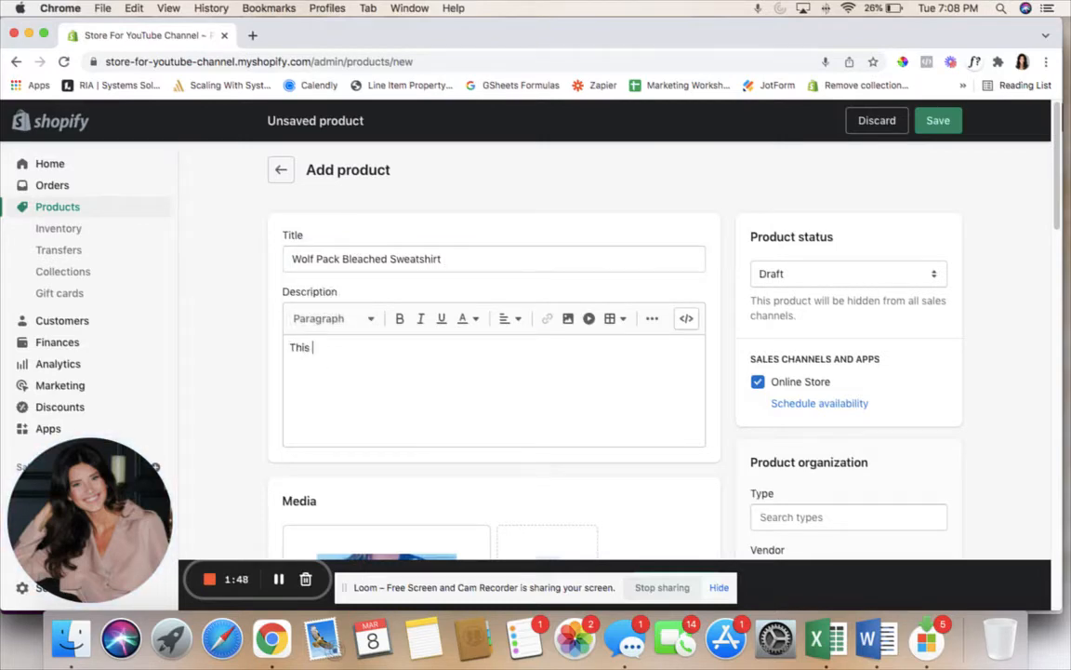
text(This is where you talk ab)
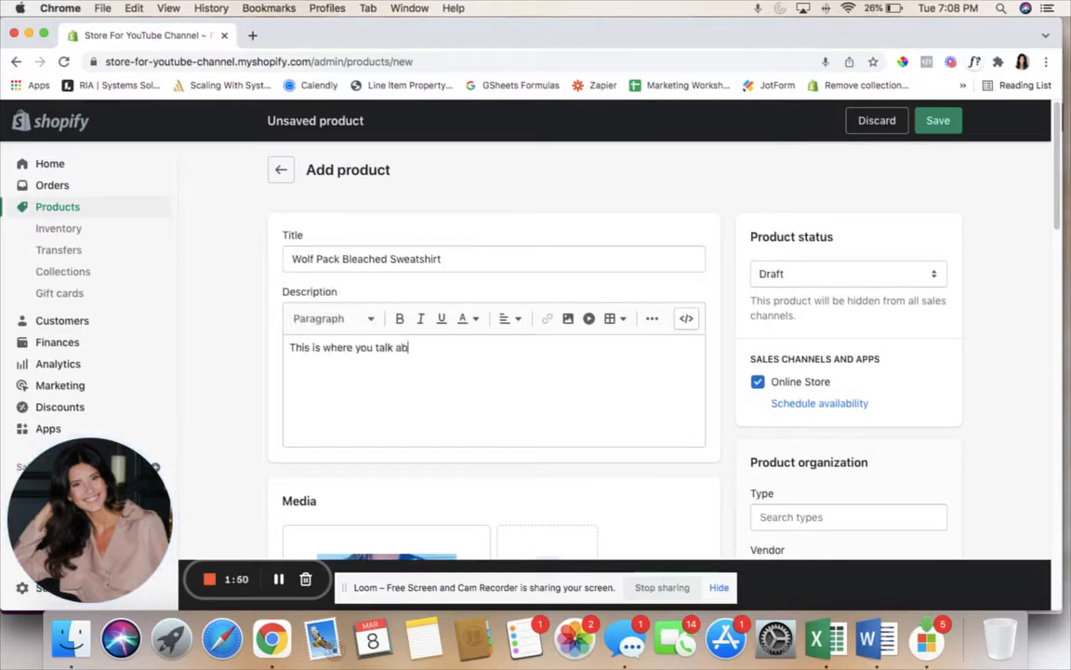
text(out how great your product is!)
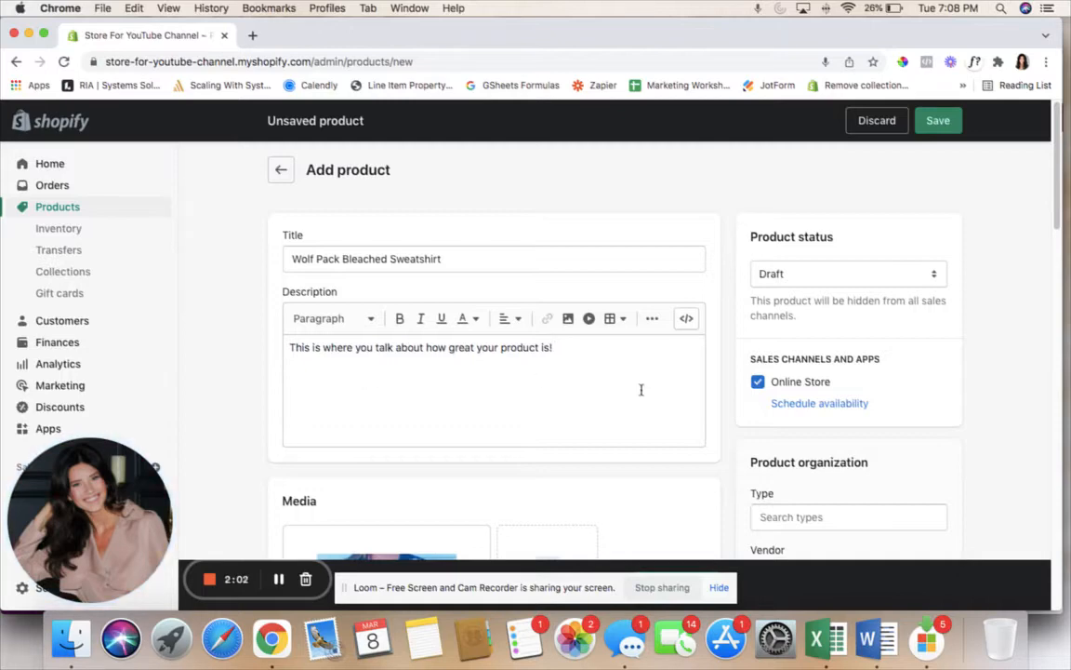
Set the product's price to $24.99 and its cost per item to $5.00
scroll(641, 391, down, 5)
scroll(640, 392, down, 3)
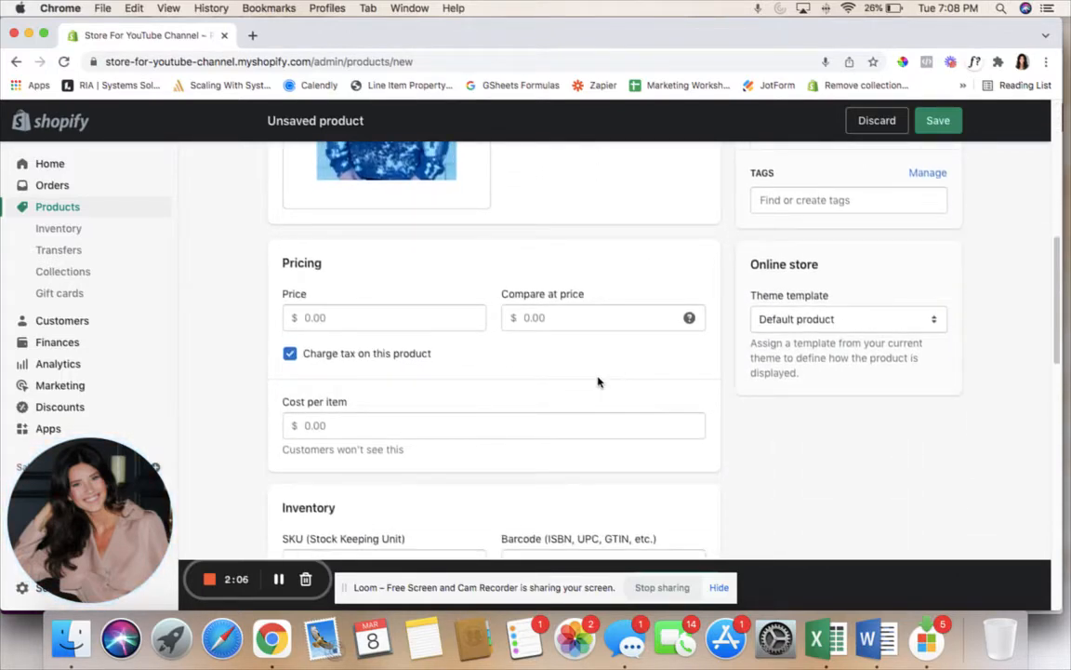
click(298, 314)
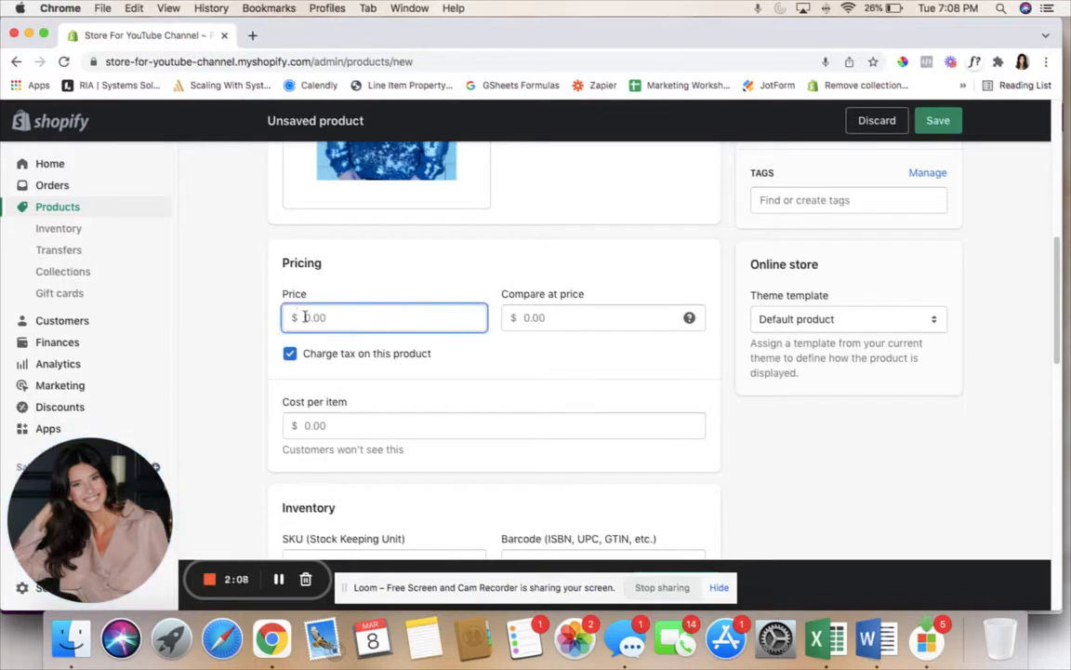
text(24)
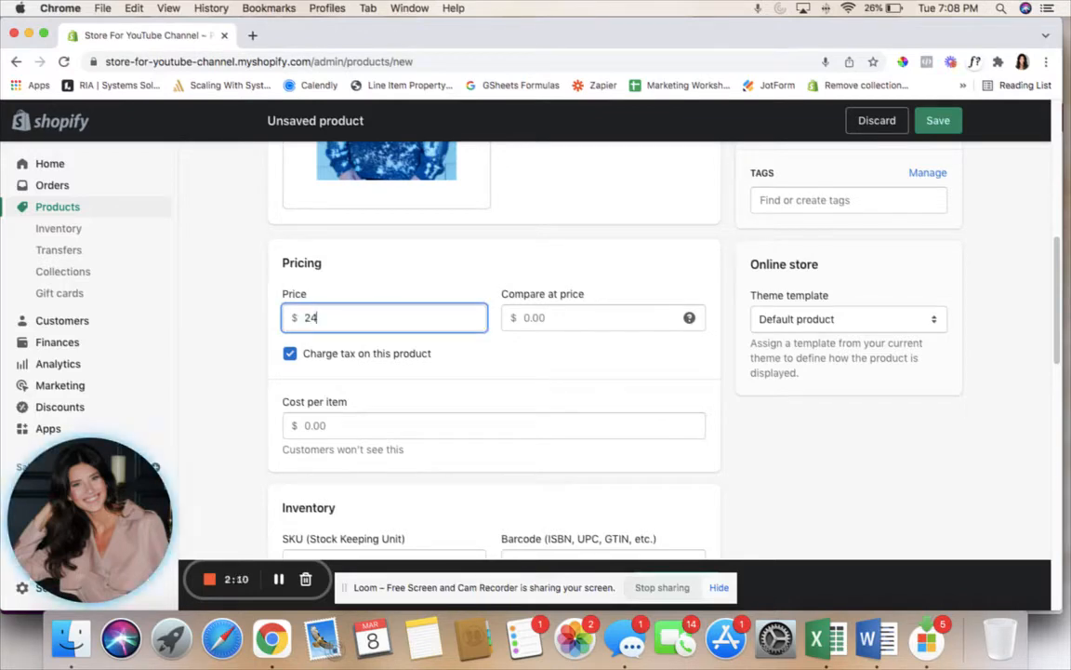
text(.99)
click(536, 365)
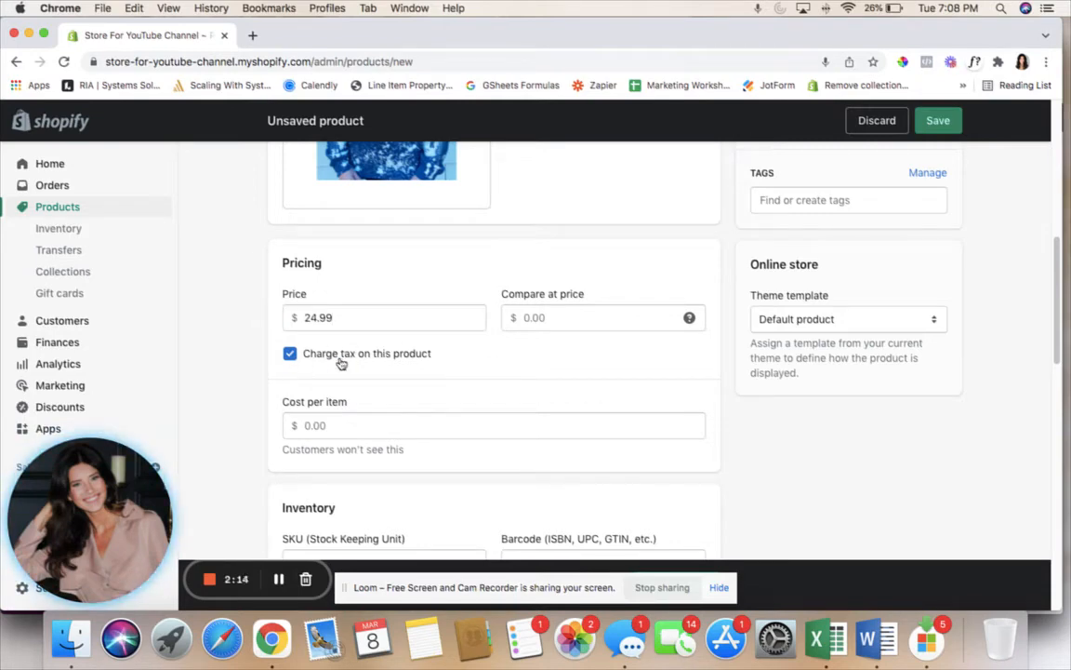
click(335, 425)
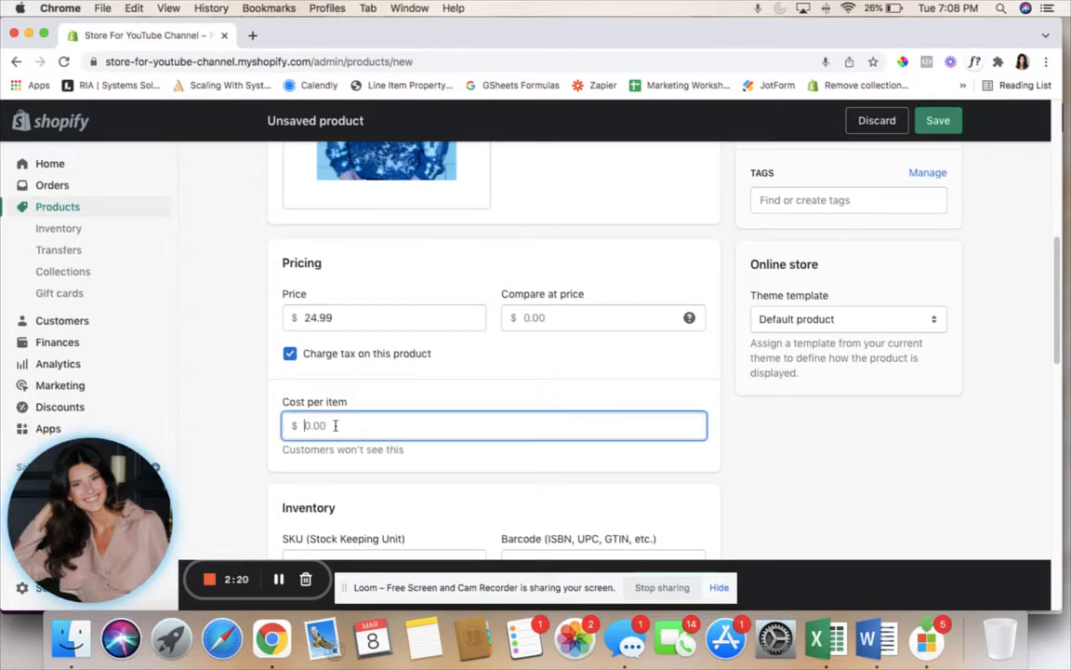
text(5.00)
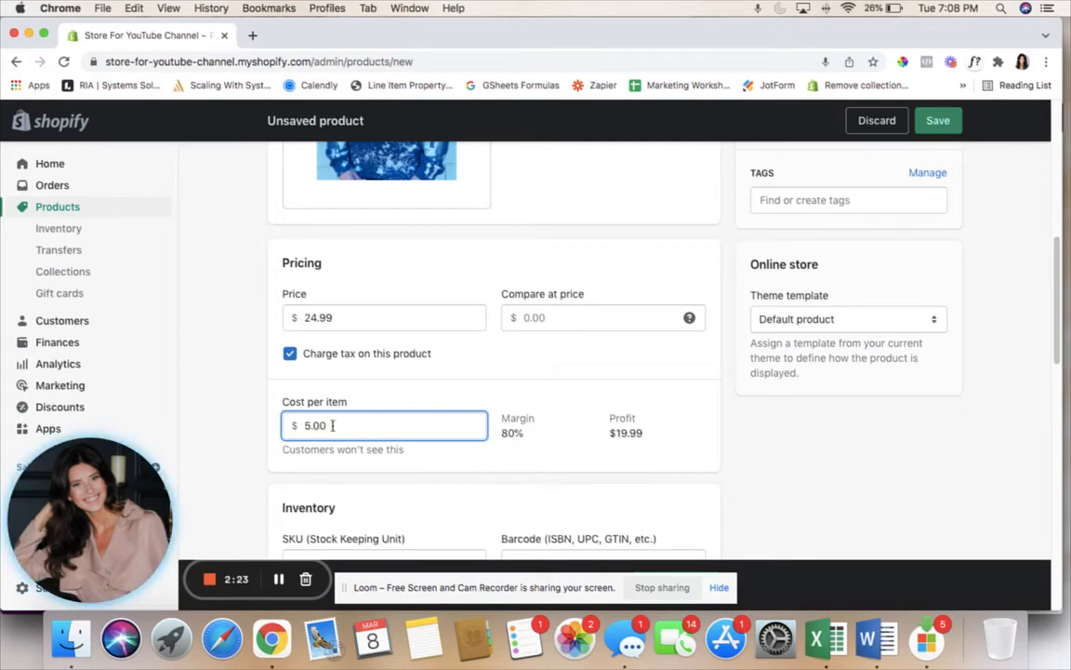
click(389, 398)
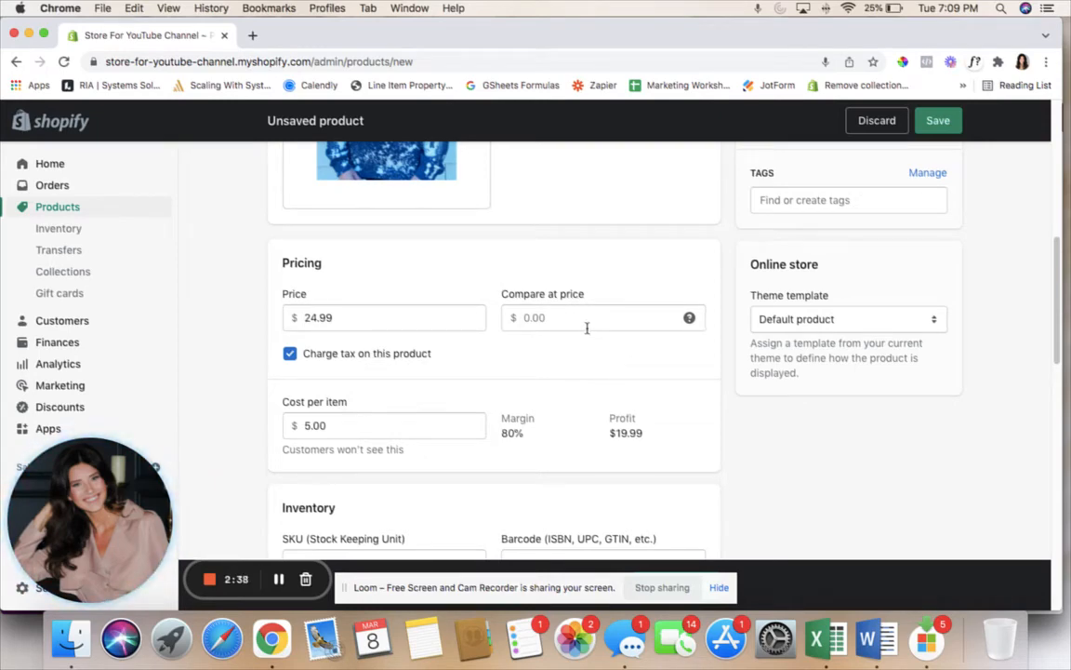
Put the product on sale with a compare-at price of $24.99 and a price of $12.00
click(551, 317)
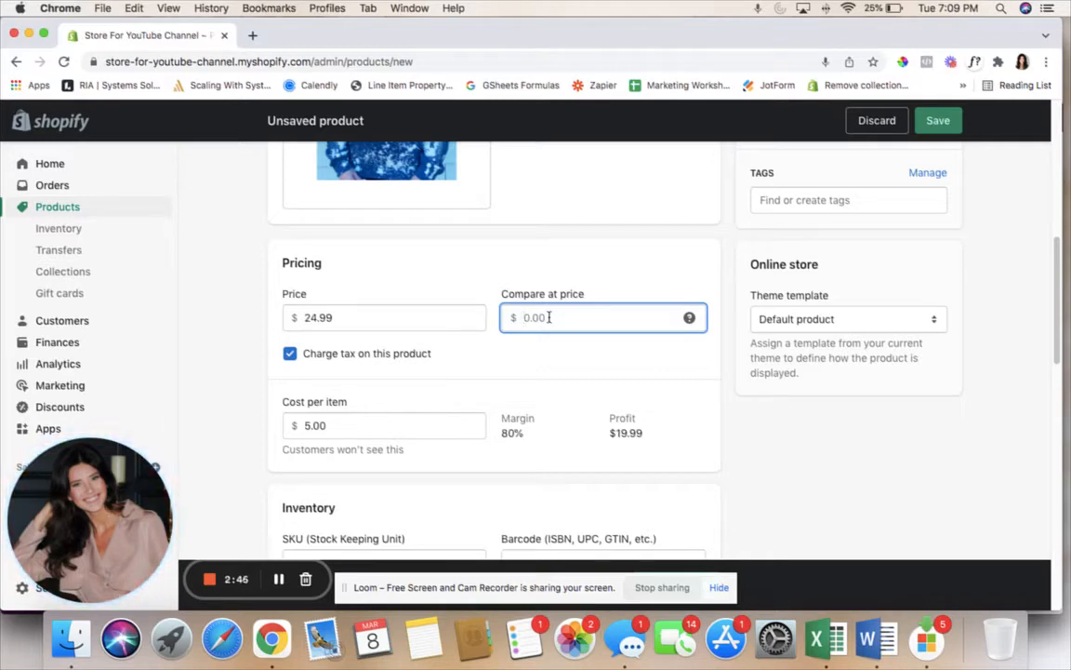
text(24.99)
drag(339, 313, 278, 319)
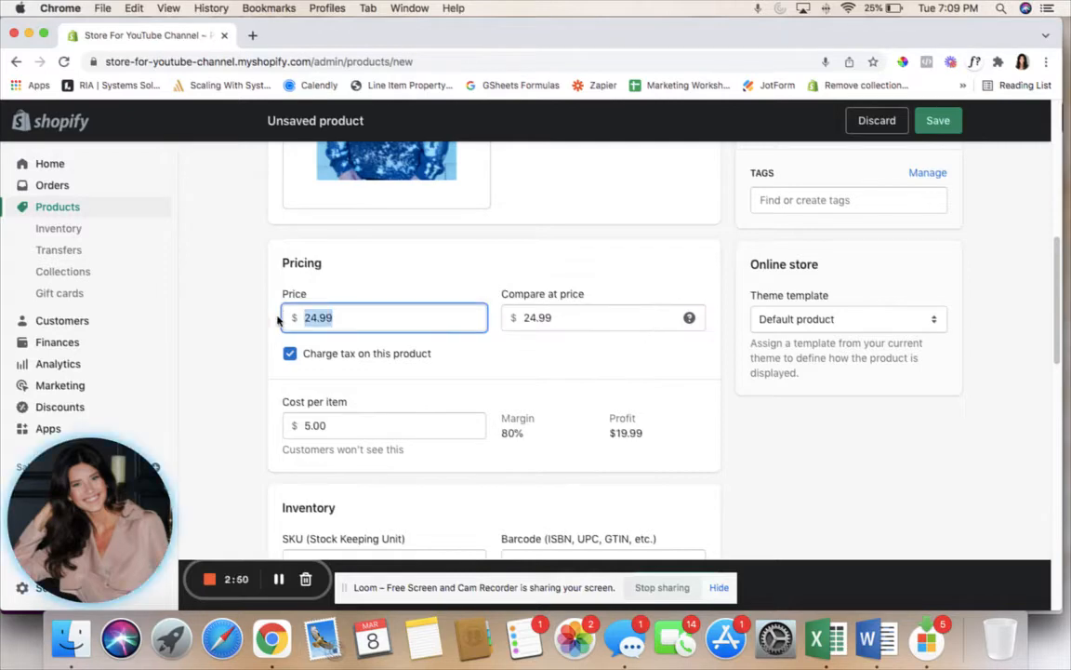
text(12)
click(430, 273)
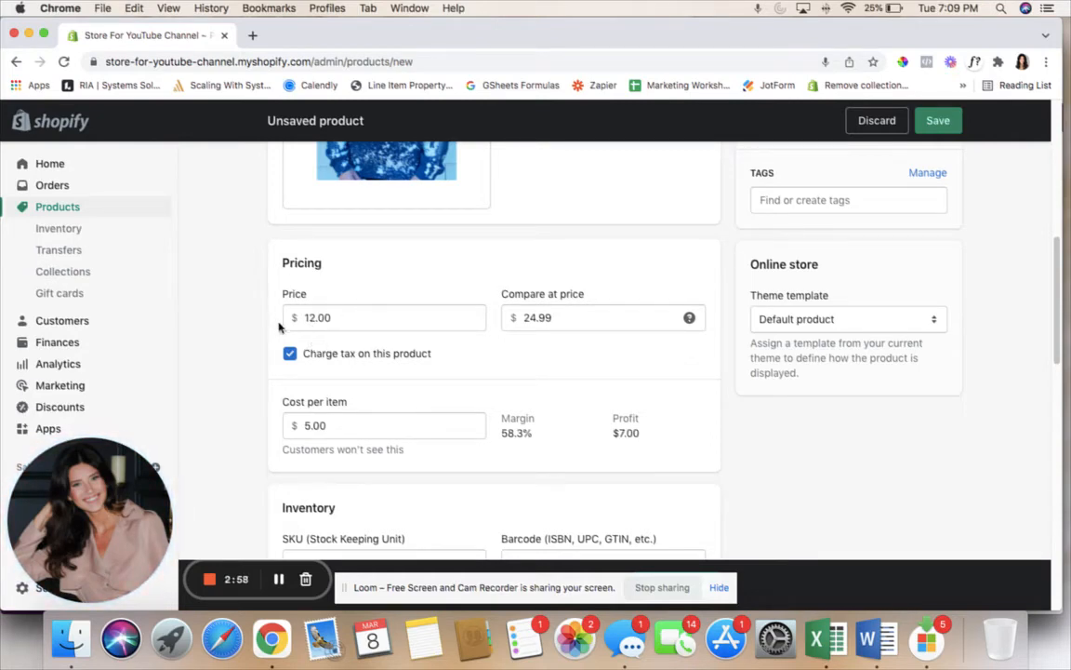
Set the product's available inventory quantity at the store location to 12
scroll(488, 411, down, 3)
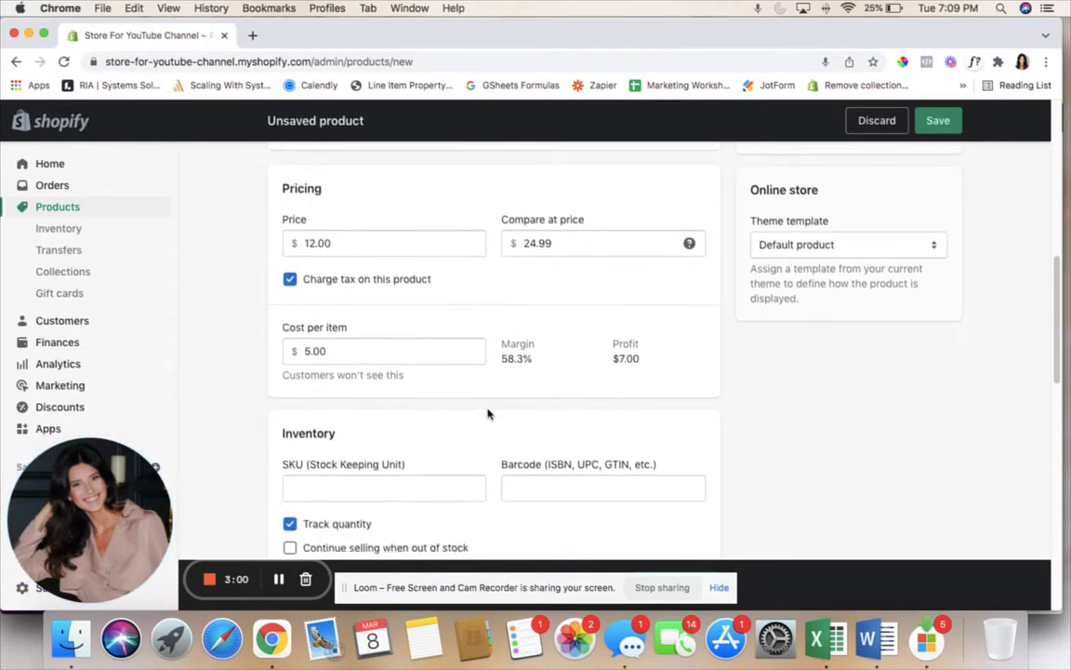
scroll(488, 411, down, 1)
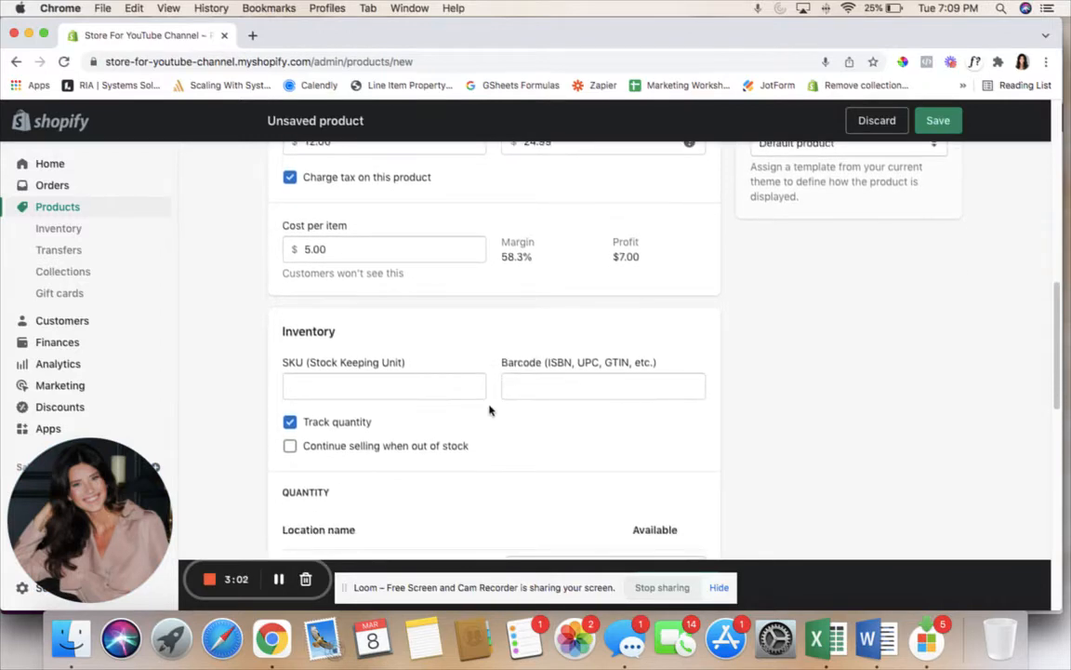
scroll(493, 414, down, 2)
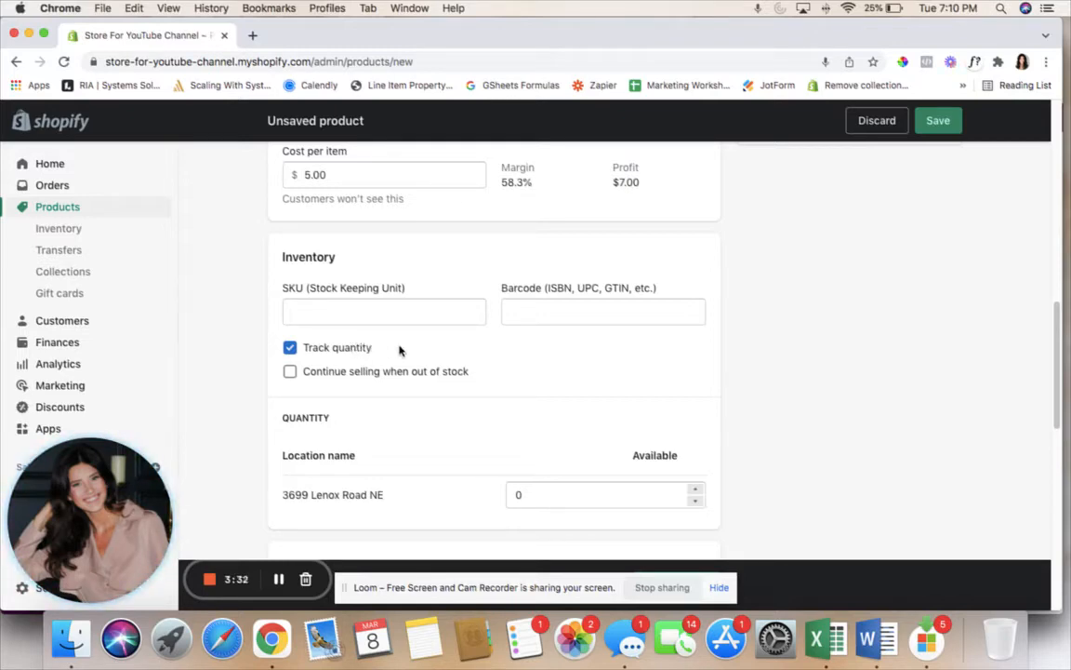
scroll(400, 400, down, 1)
scroll(400, 403, down, 3)
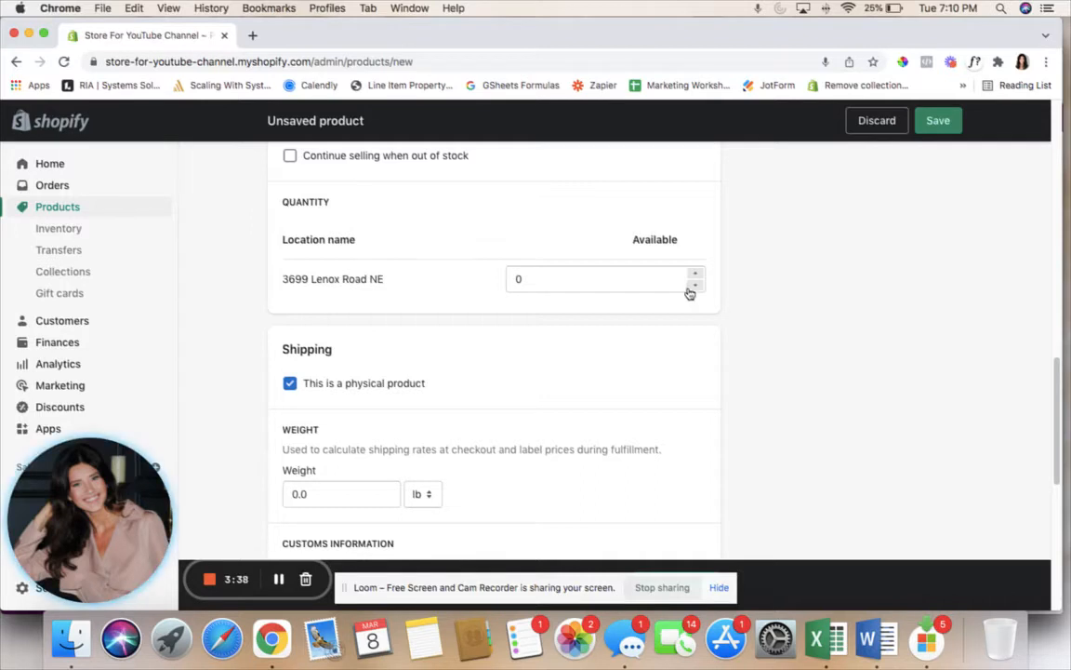
drag(612, 279, 508, 281)
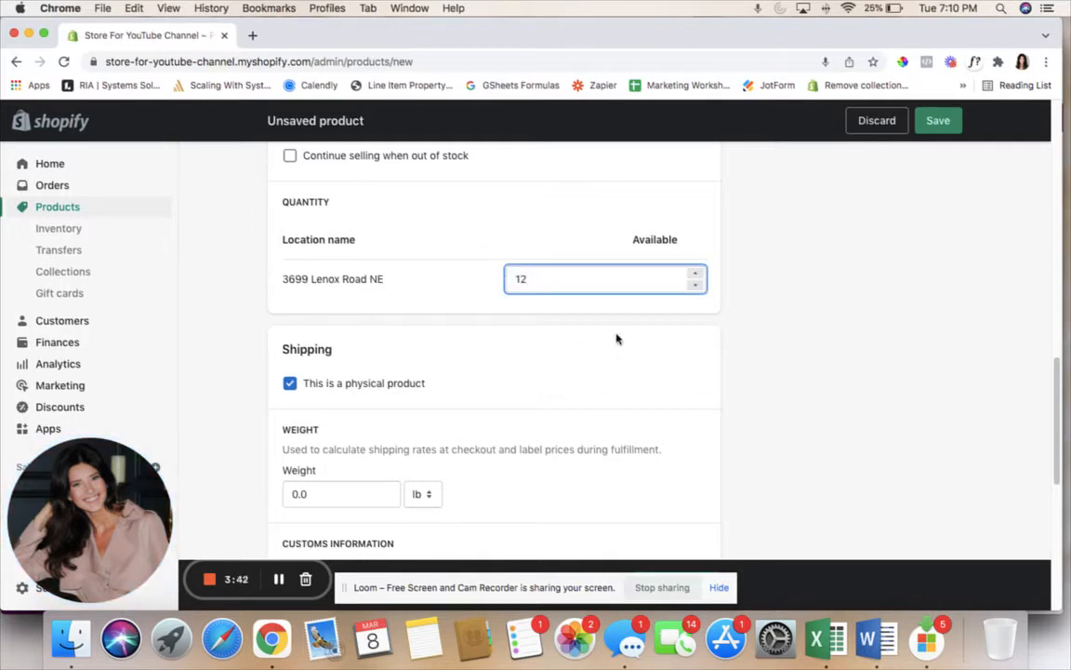
click(649, 349)
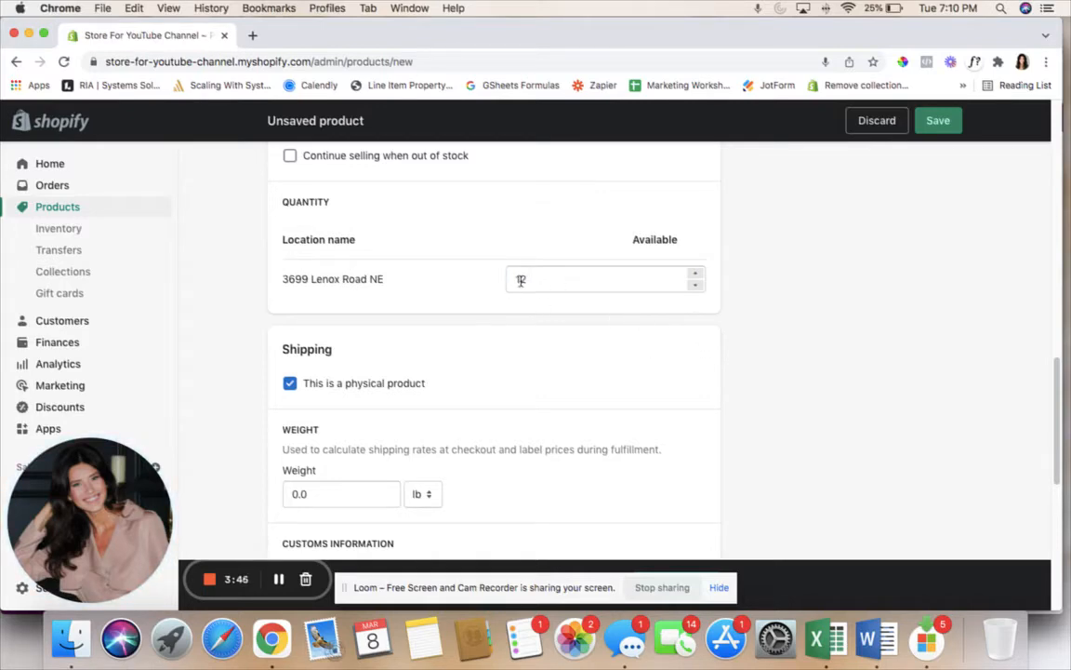
scroll(472, 296, up, 2)
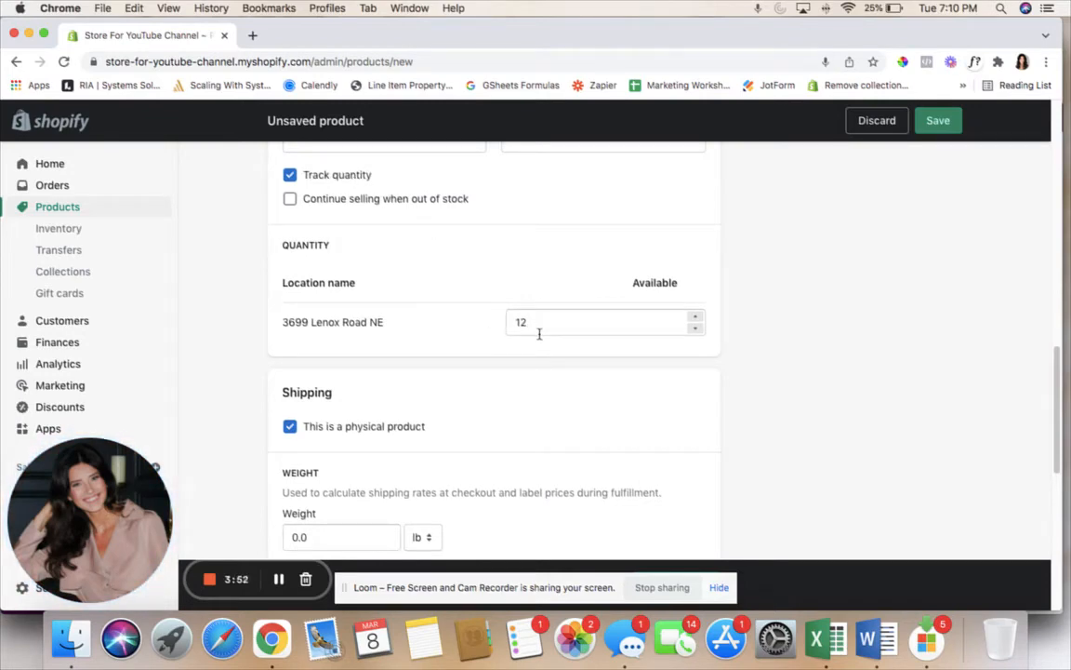
scroll(569, 356, down, 5)
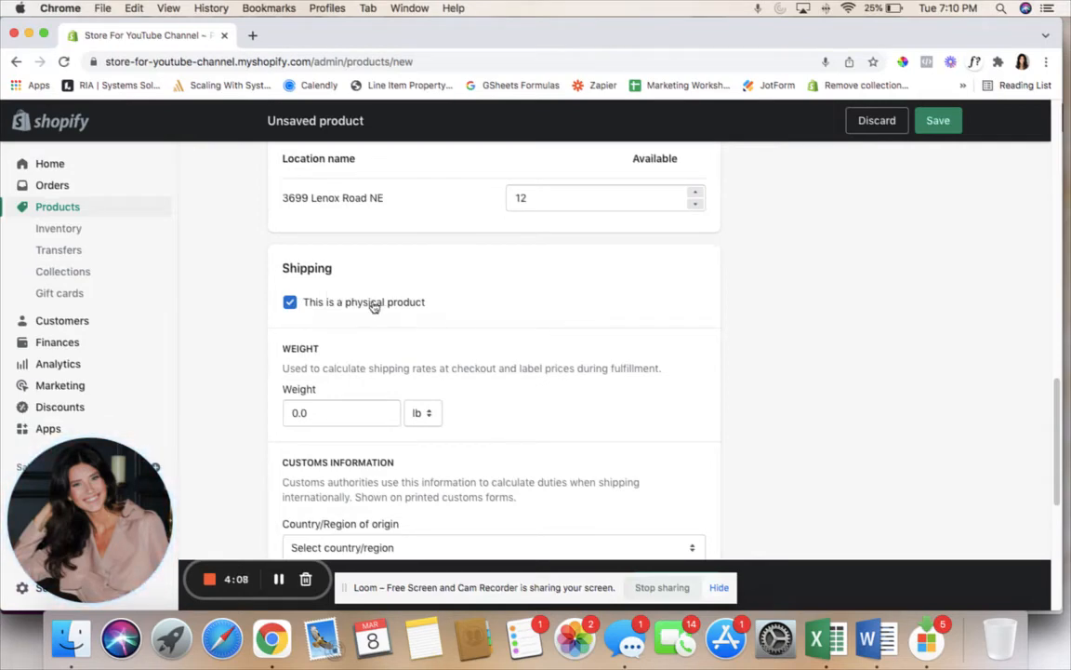
Turn the physical product setting off and back on, and look through the available weight units
click(291, 306)
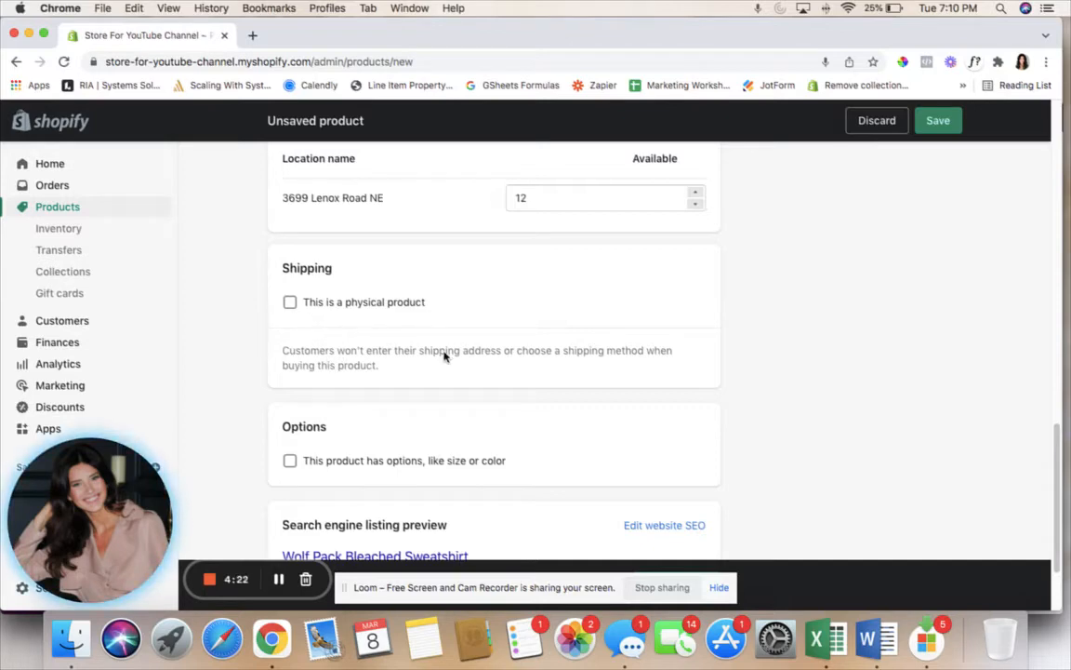
click(291, 303)
scroll(585, 377, down, 3)
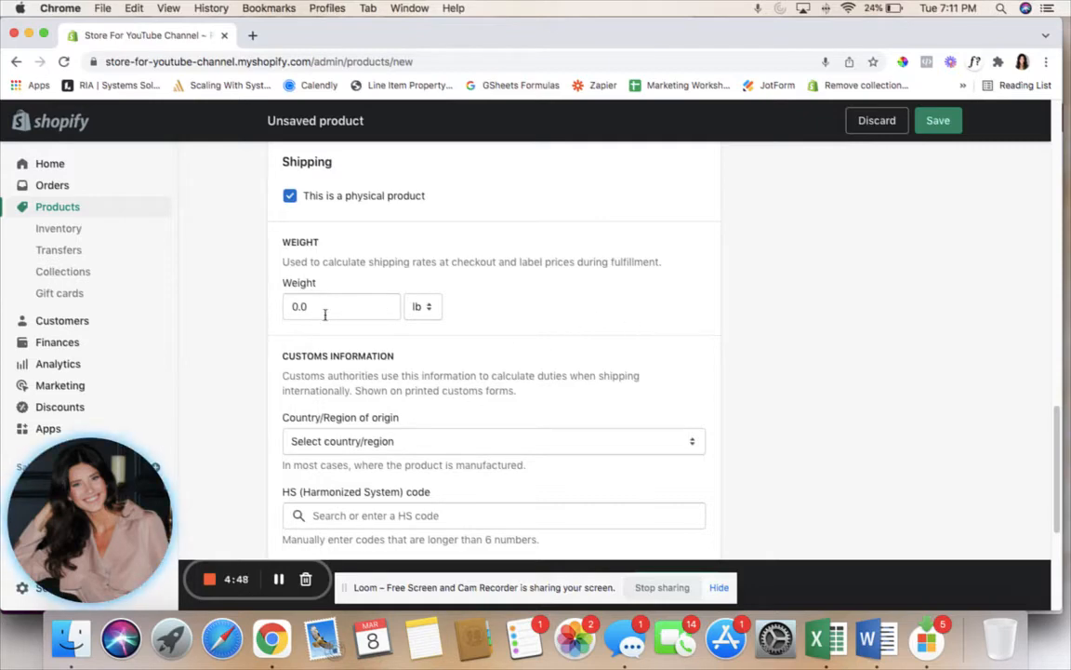
click(421, 307)
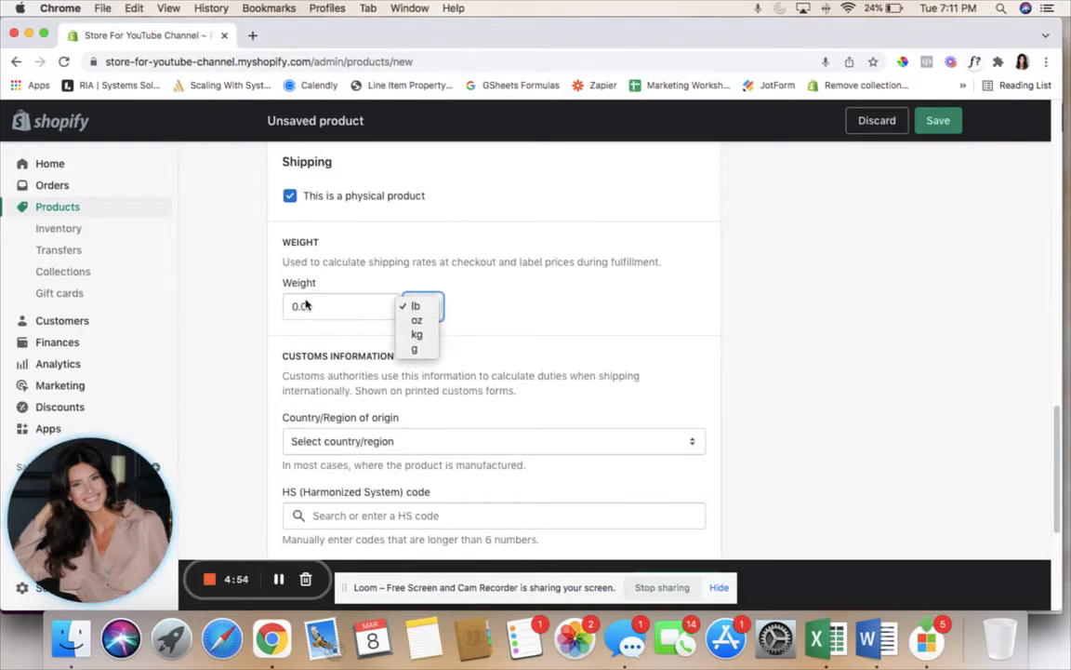
click(581, 315)
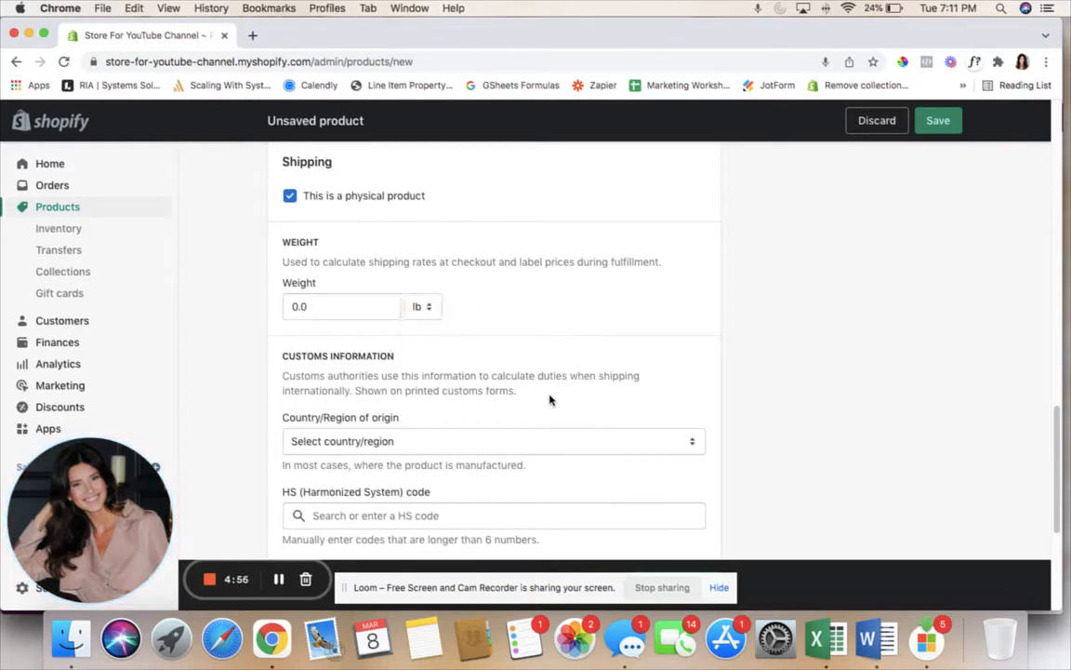
scroll(547, 395, down, 1)
scroll(544, 391, down, 3)
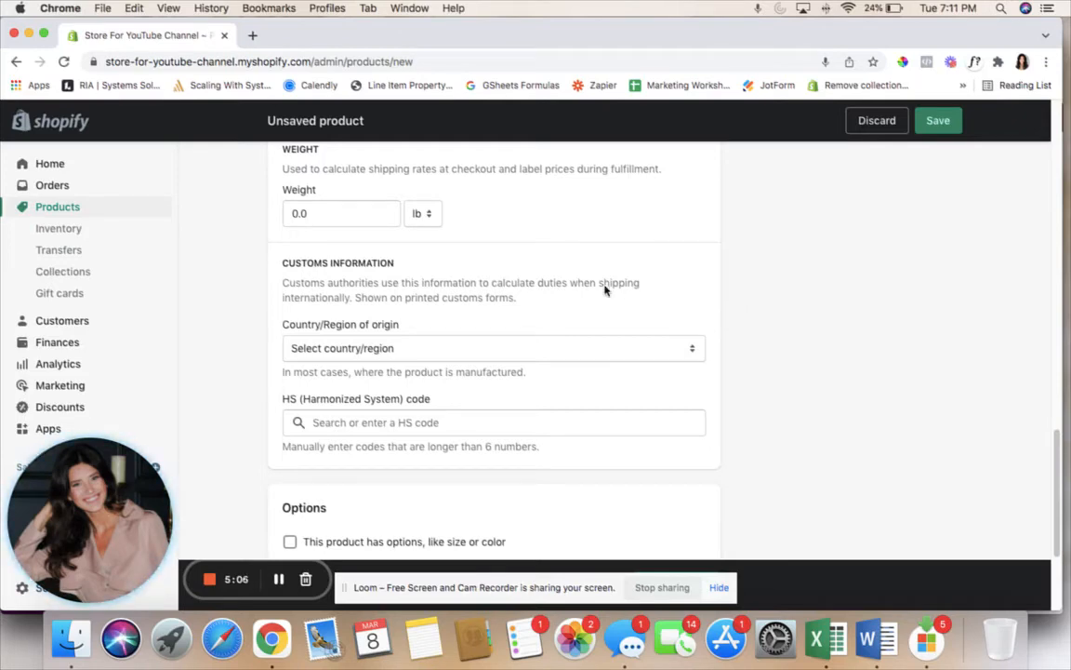
Enable options for the product and name the first option "Size"
scroll(677, 294, down, 5)
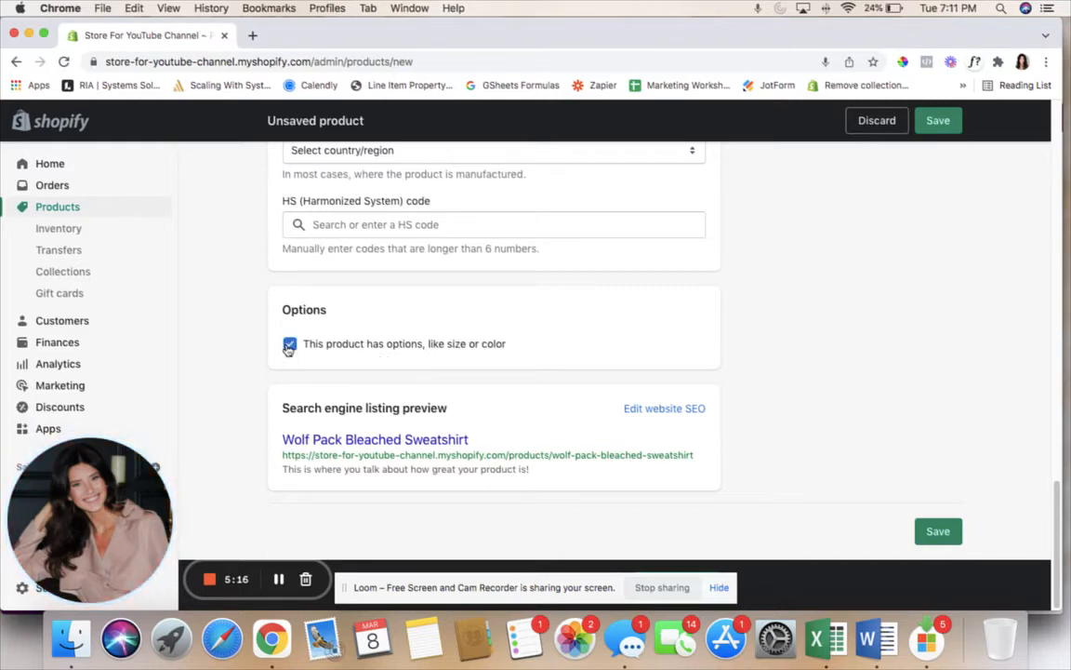
scroll(562, 382, down, 3)
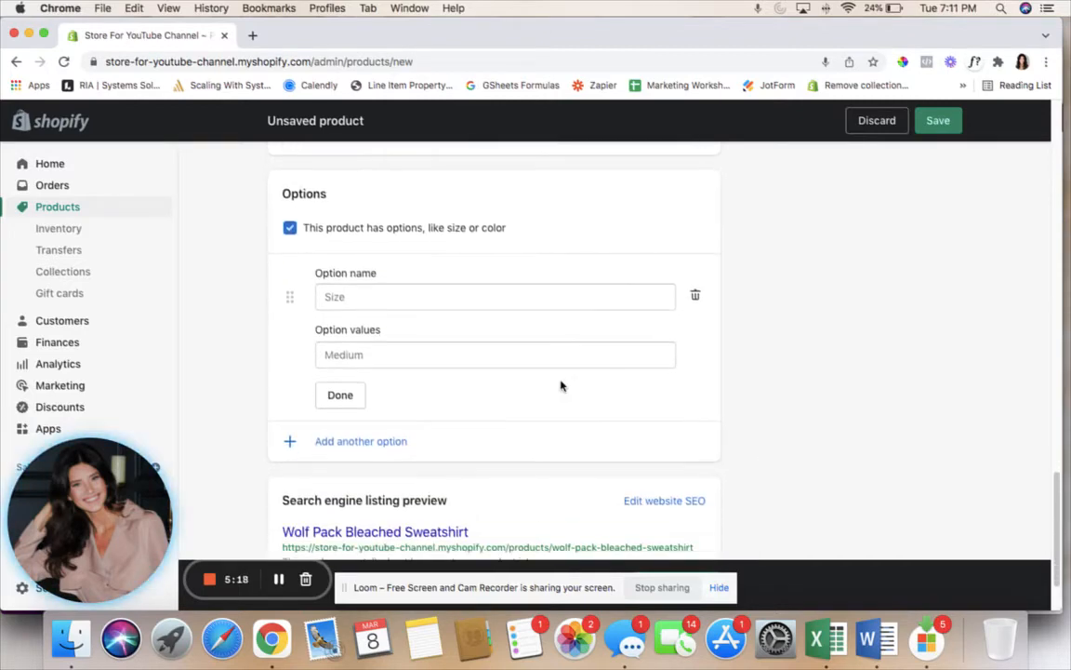
click(371, 294)
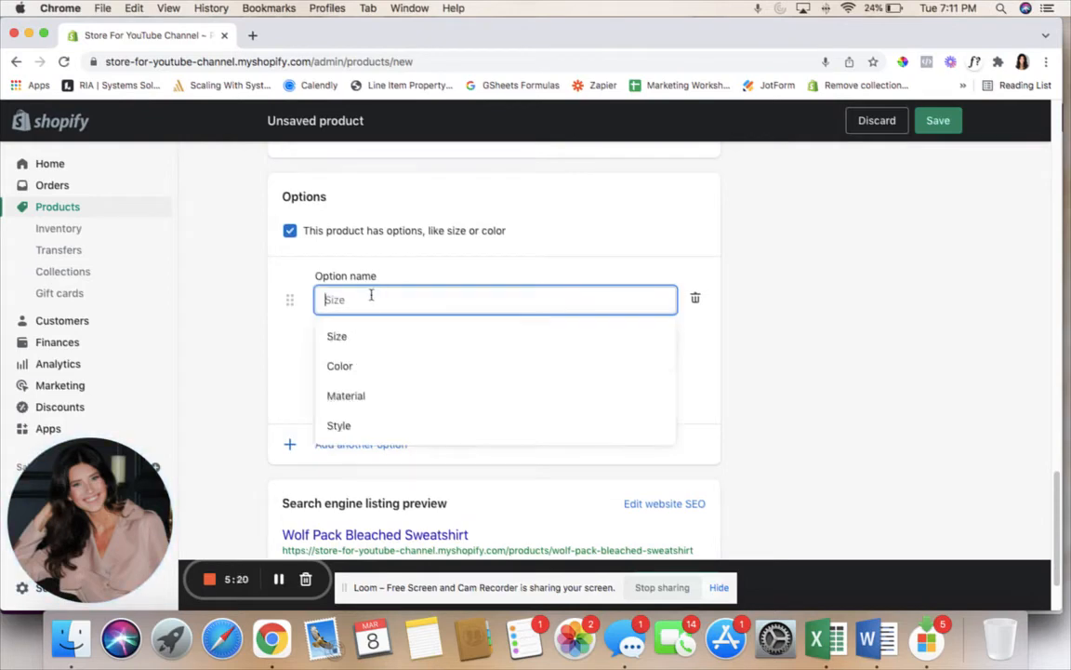
text(Size)
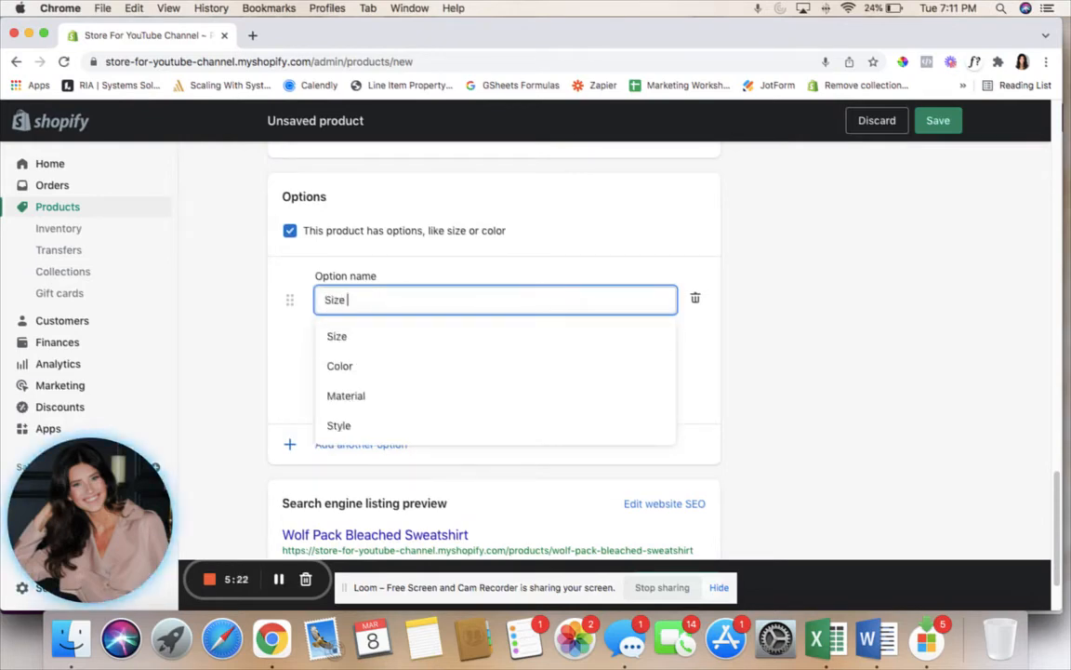
click(762, 303)
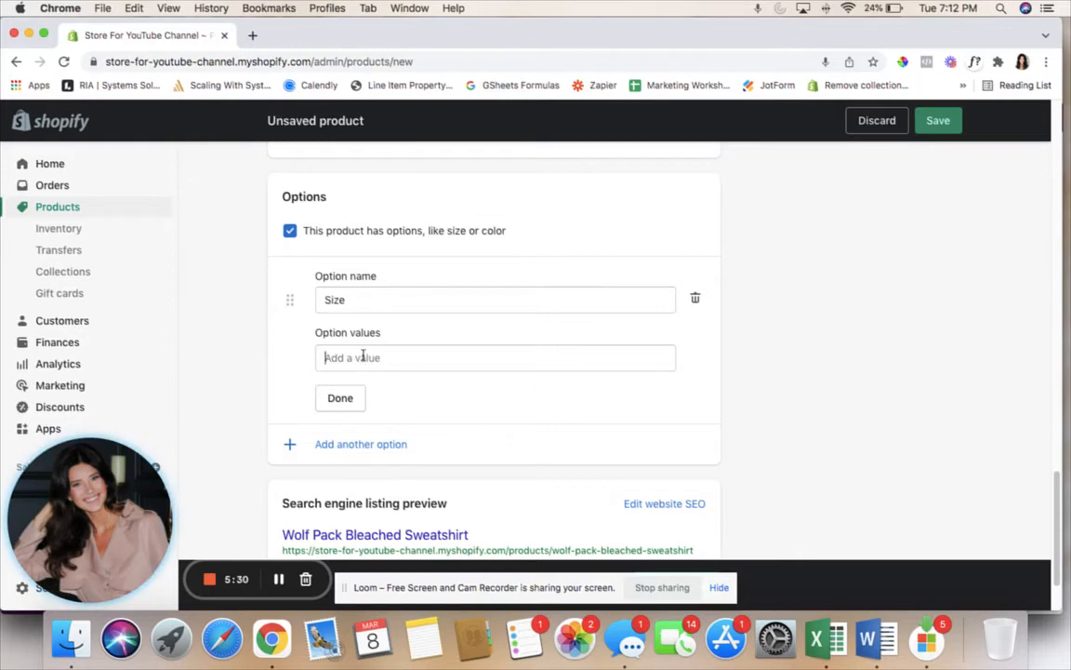
Add the values Small, Medium and Large to the Size option and finish editing it
click(331, 357)
text(Small)
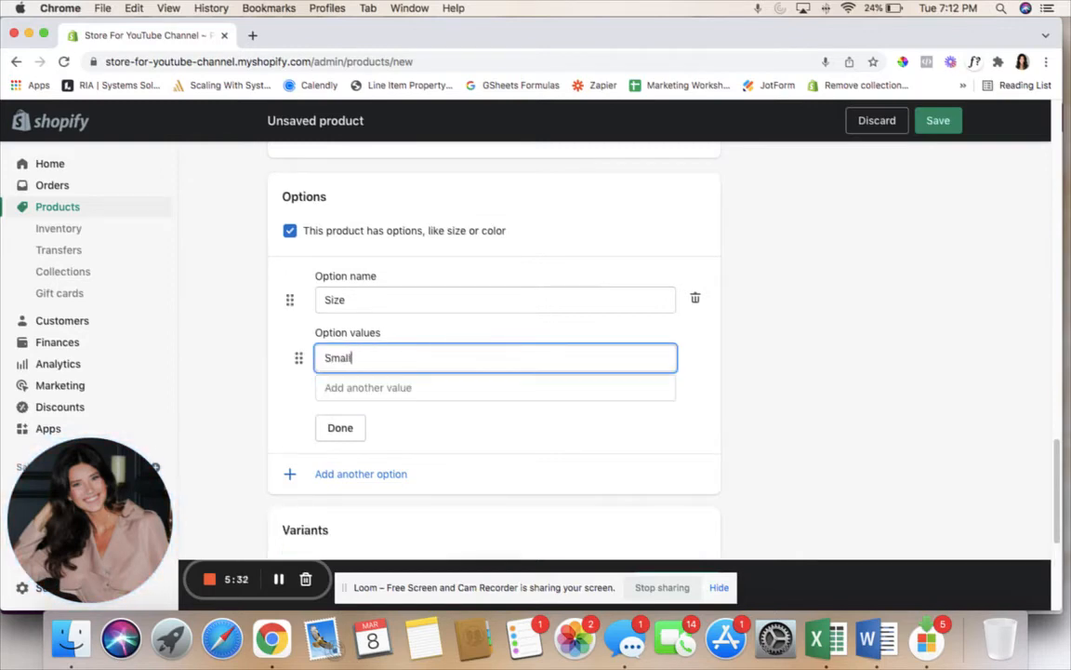
key(Tab)
text(Med)
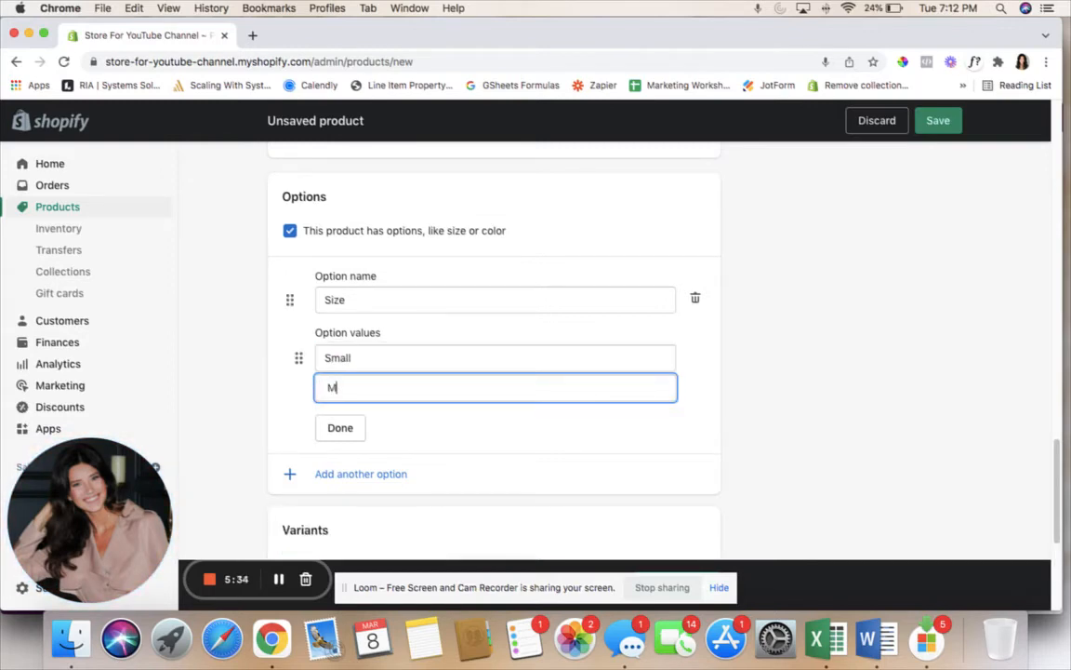
key(Tab)
text(Large)
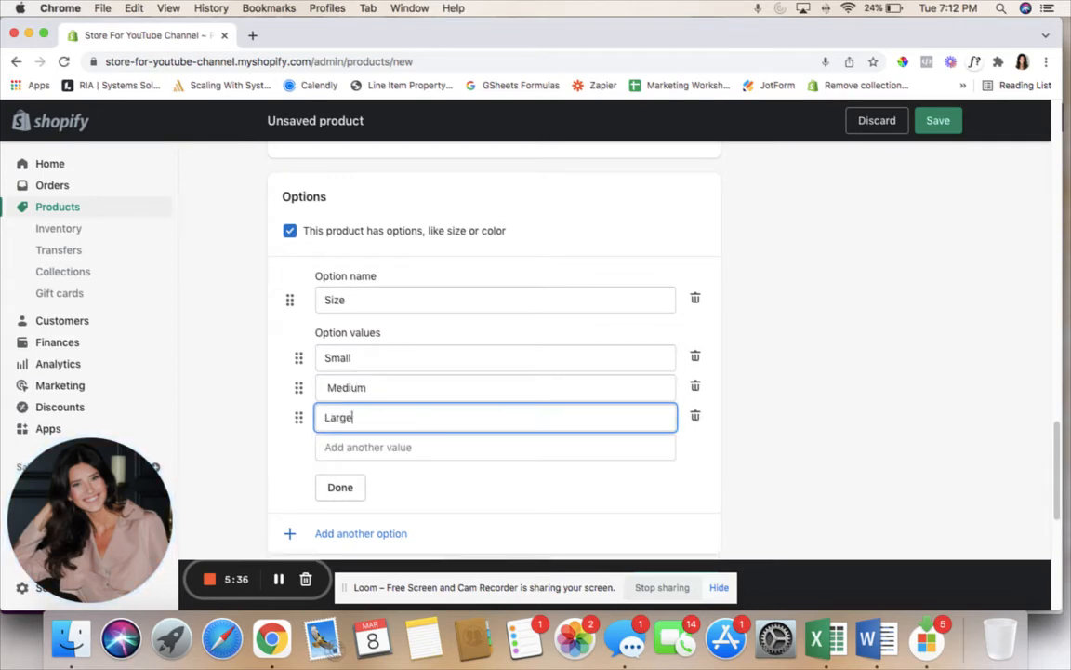
key(Tab)
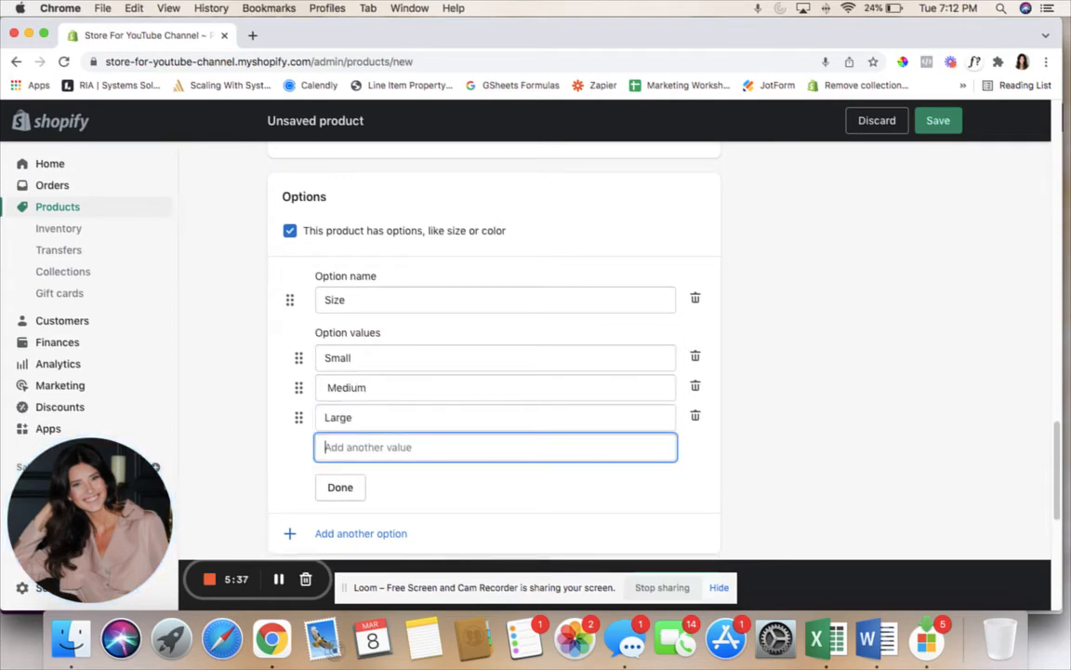
click(342, 488)
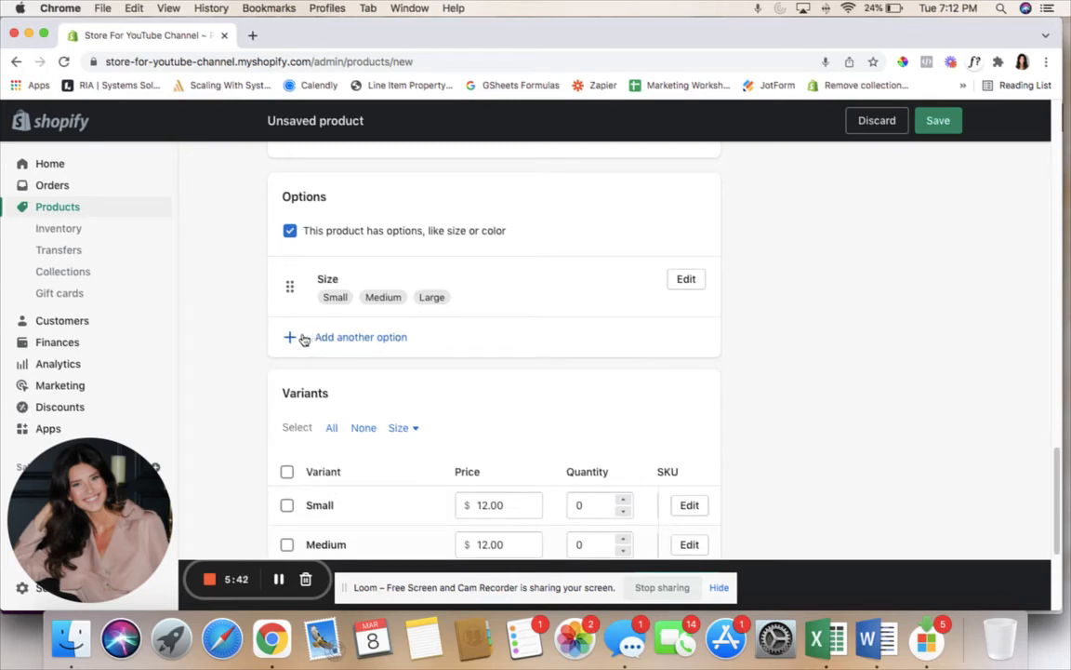
Set the Large variant's price to $14.00, restore it to $12.00, and leave the variant unselected
scroll(465, 369, down, 2)
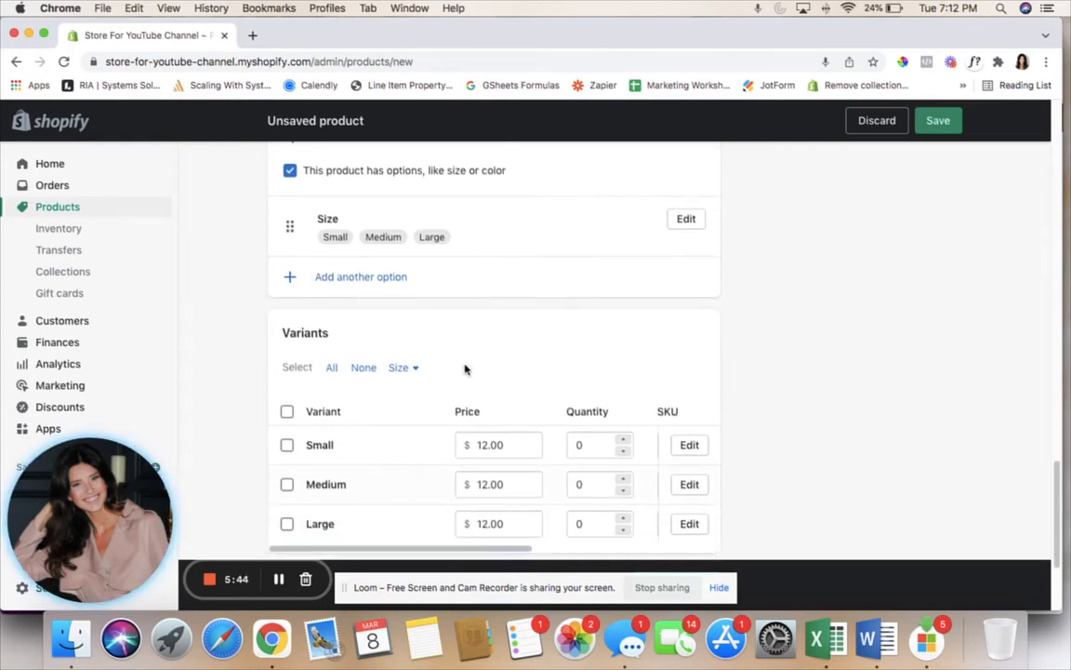
scroll(465, 370, down, 1)
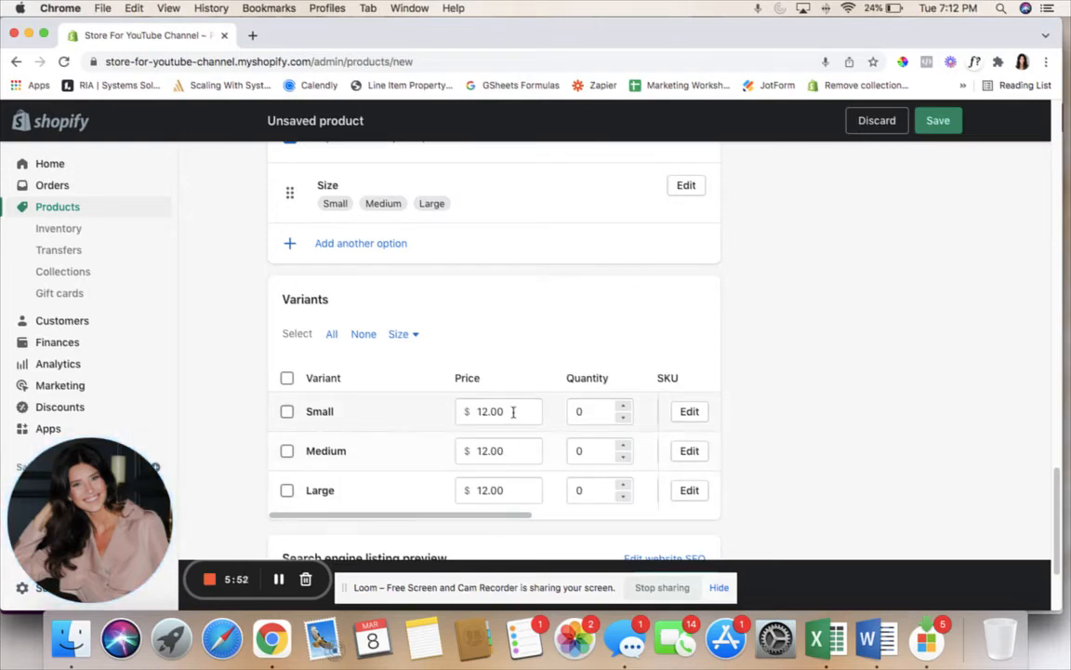
double_click(475, 490)
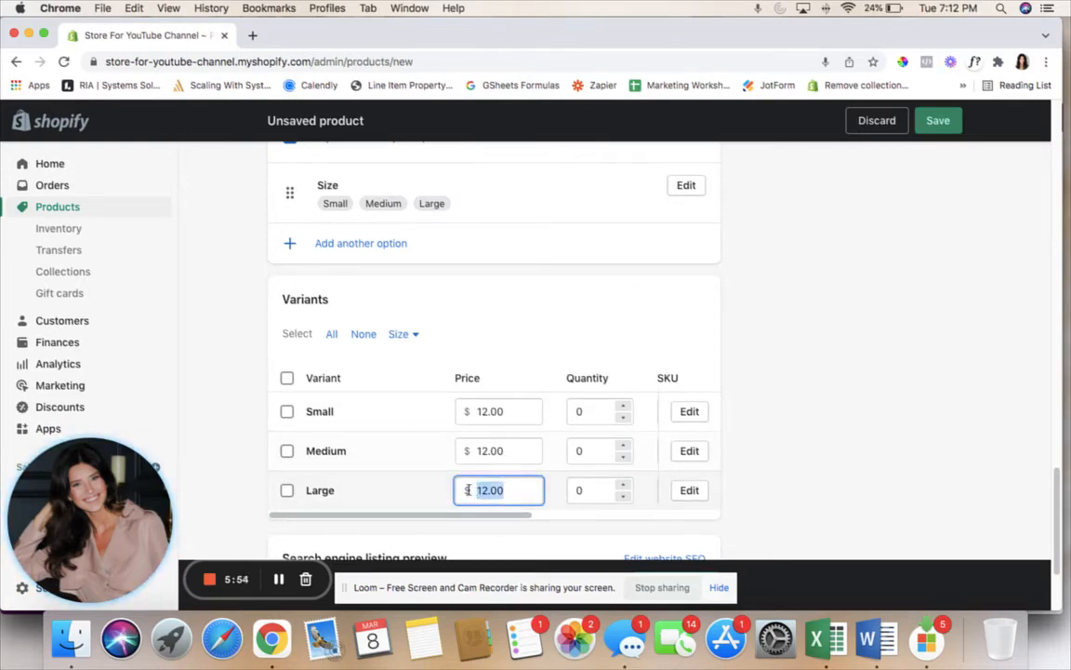
text(14)
click(837, 465)
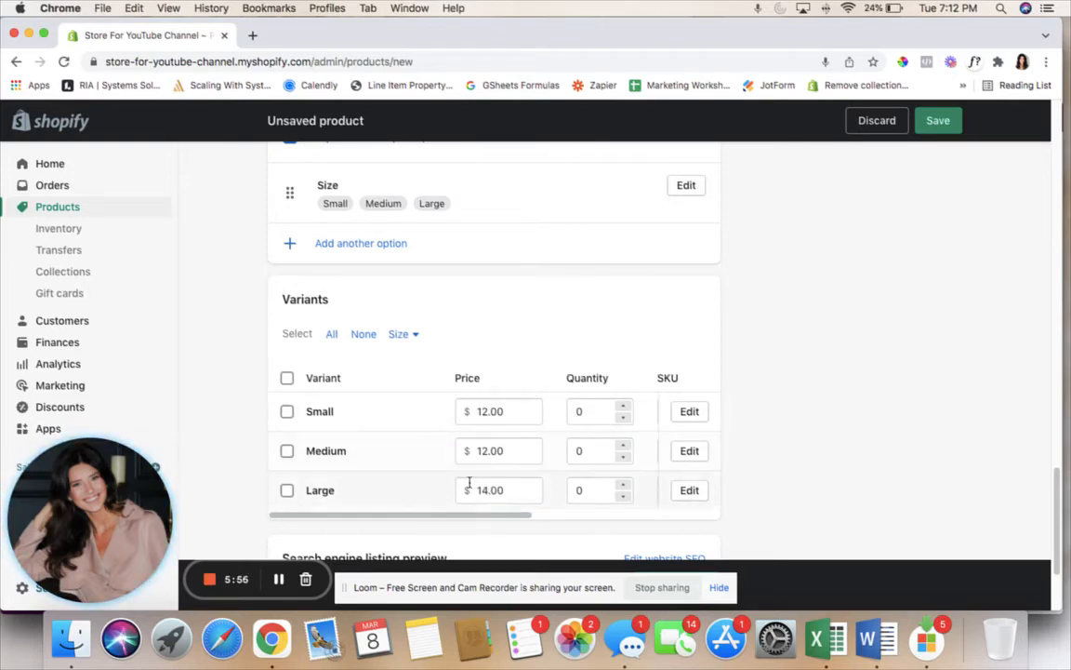
drag(514, 489, 443, 485)
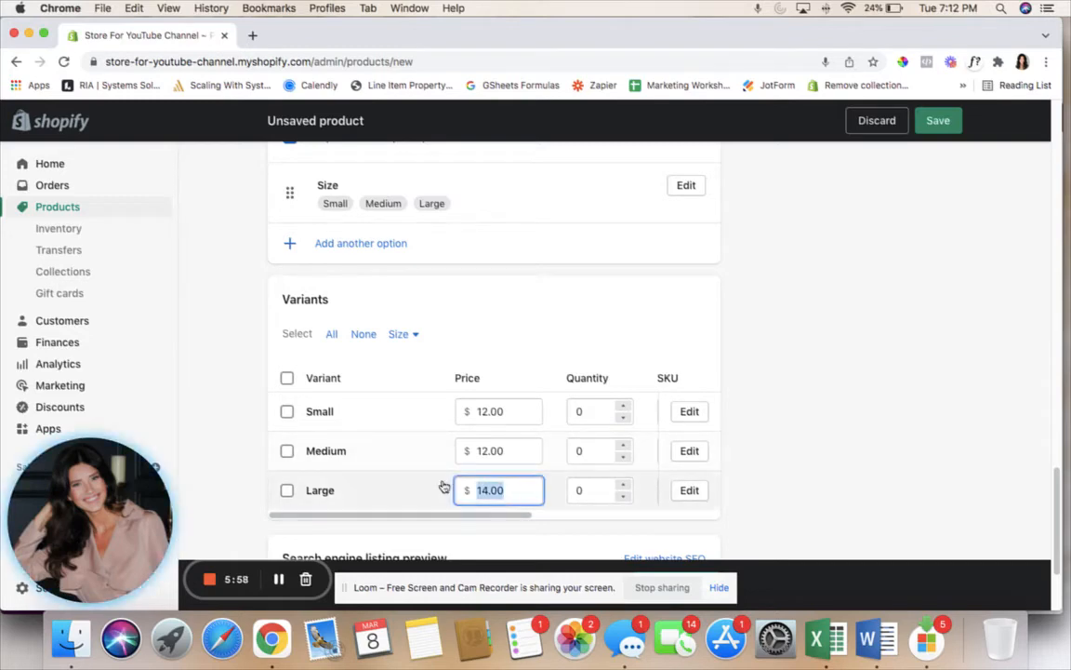
text(12)
click(749, 443)
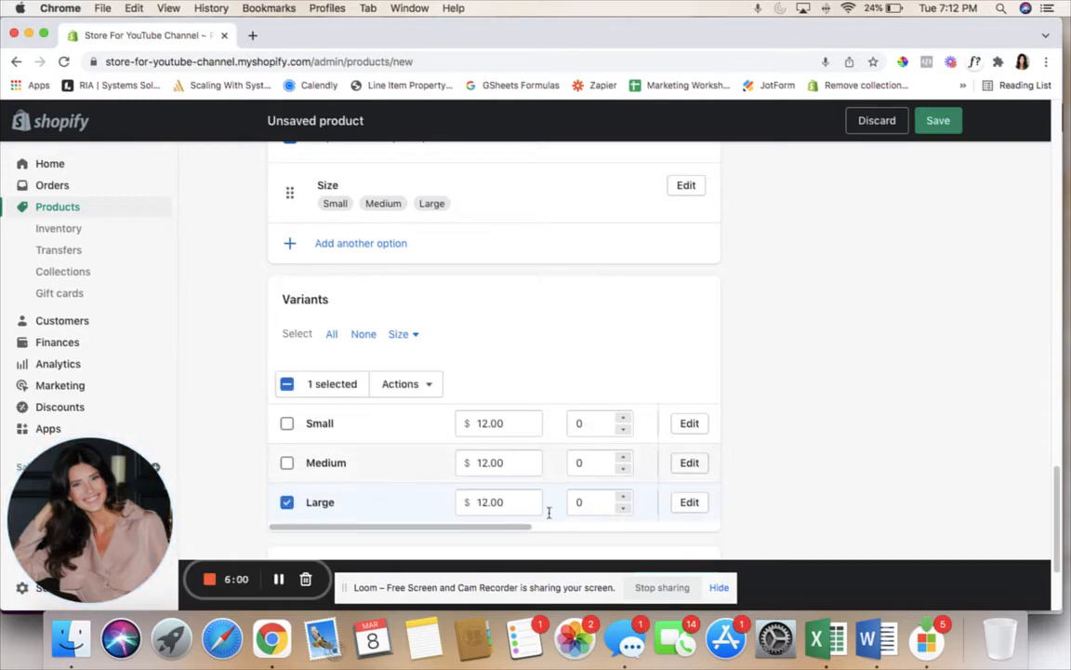
click(288, 503)
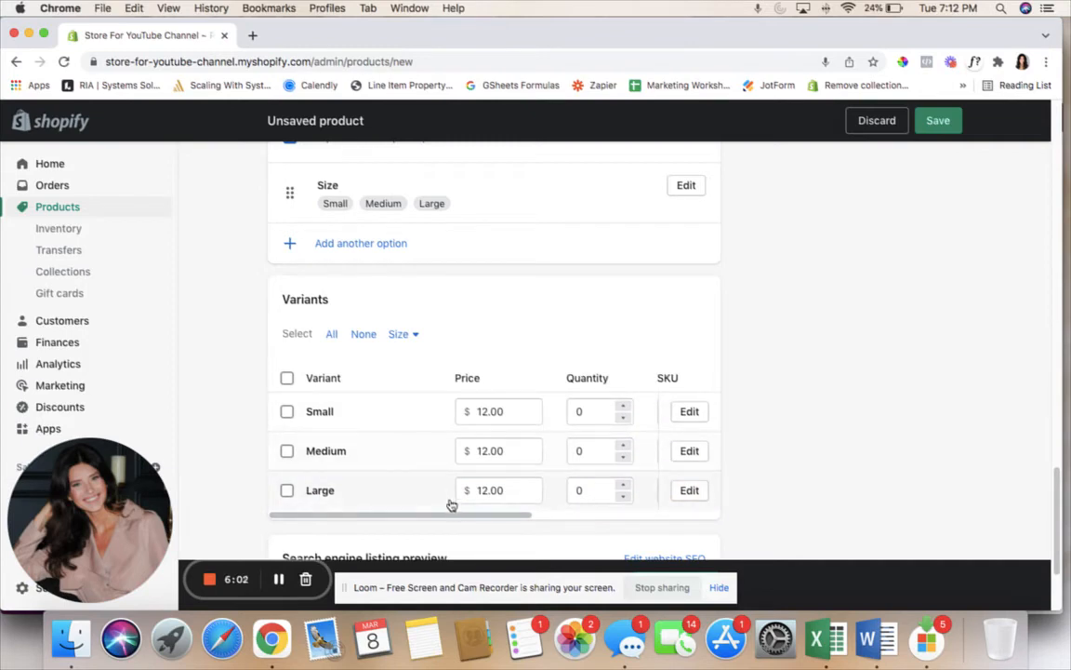
Set the variant quantities to 2 for Small, 4 for Medium and 5 for Large
click(588, 412)
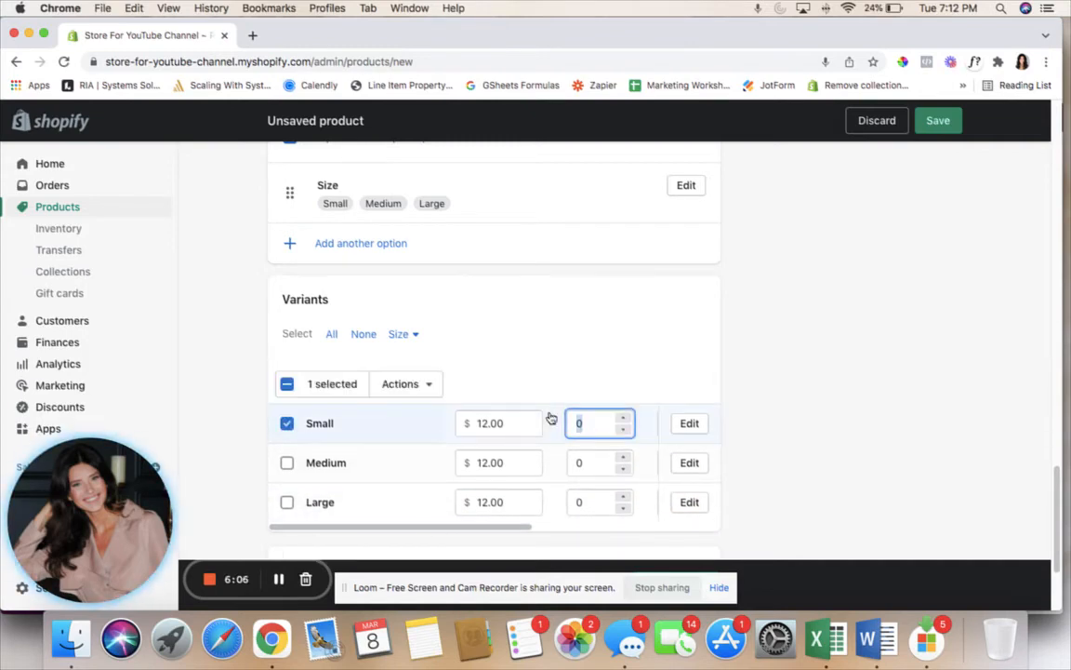
text(2)
click(600, 465)
text(4)
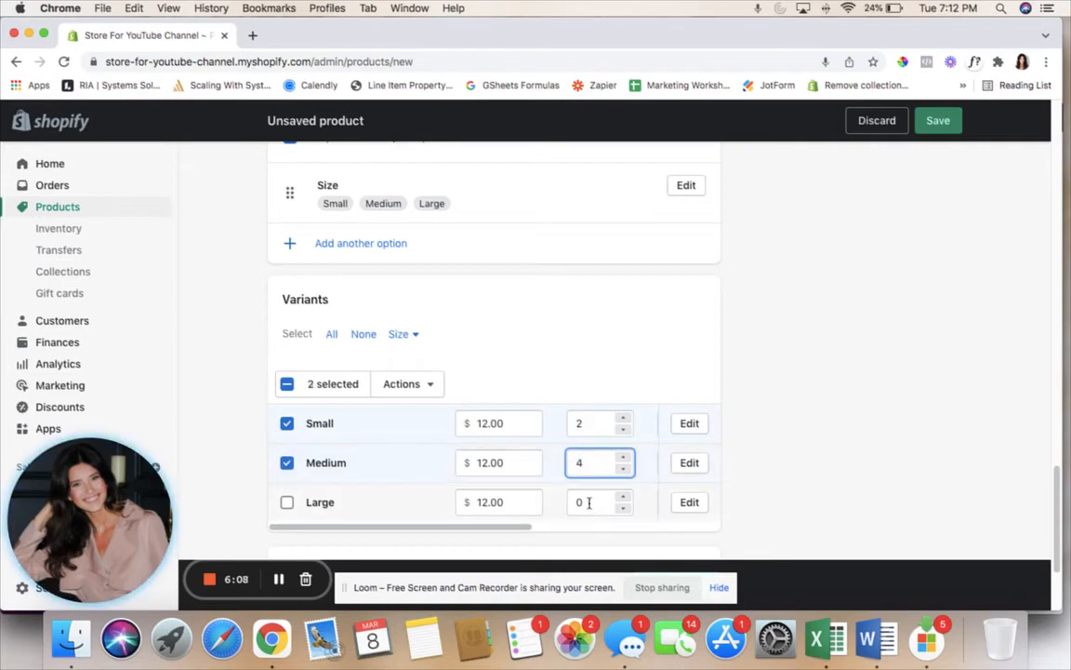
click(588, 503)
click(767, 424)
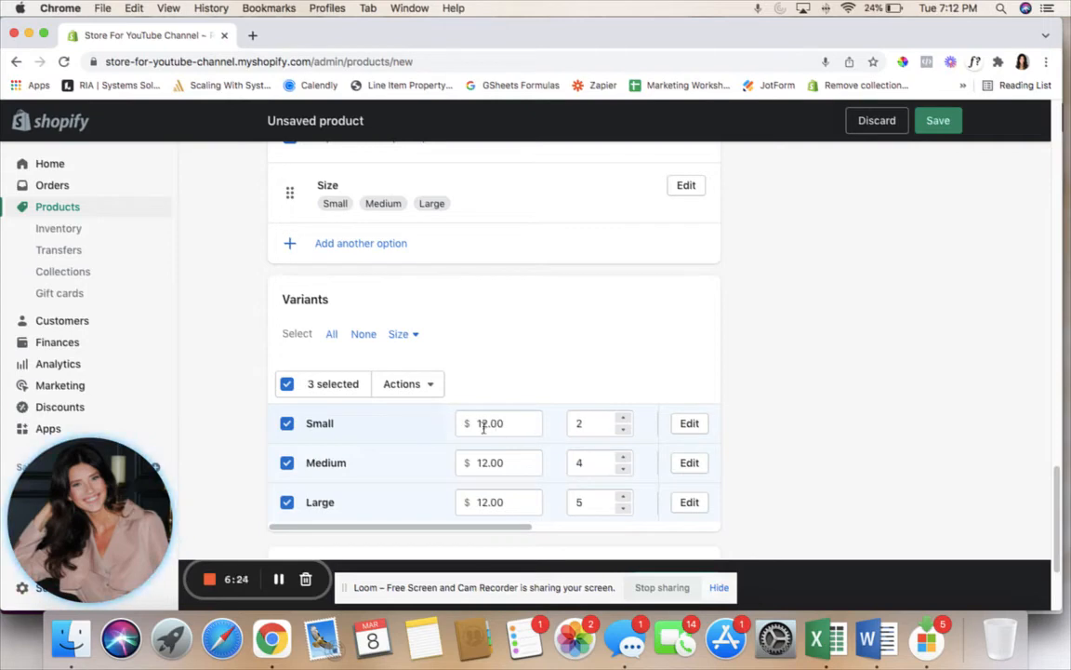
Review the variants, the search engine listing preview, and the product's pricing, description, media and status sections
drag(525, 532, 498, 545)
scroll(677, 371, down, 3)
scroll(679, 370, down, 2)
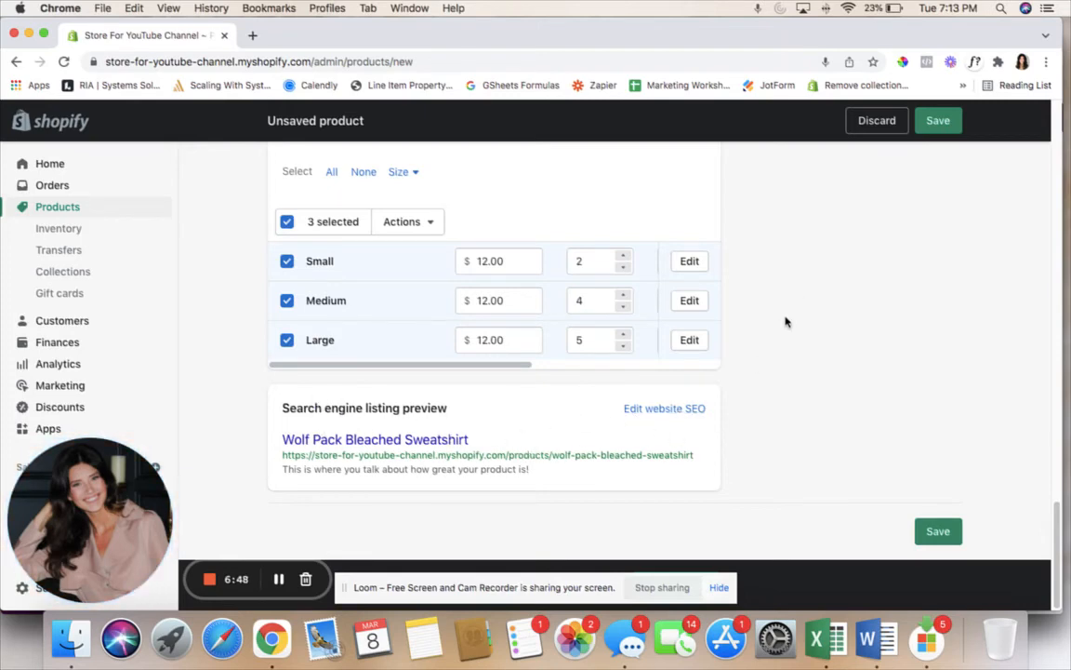
scroll(786, 322, up, 5)
scroll(768, 323, up, 15)
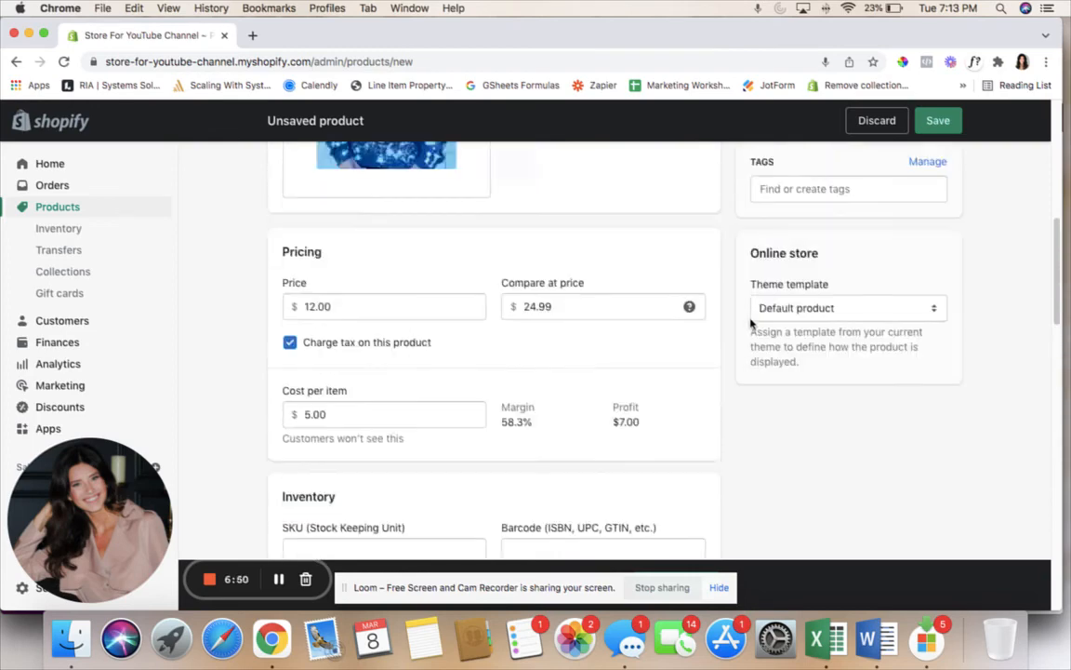
scroll(741, 320, up, 2)
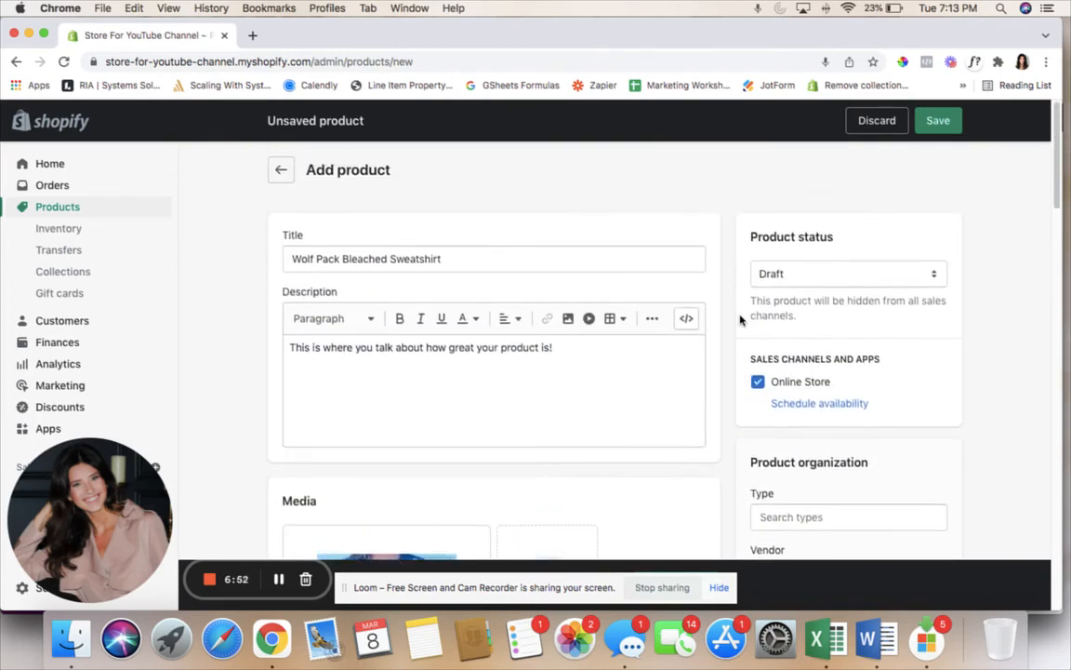
scroll(1015, 324, down, 5)
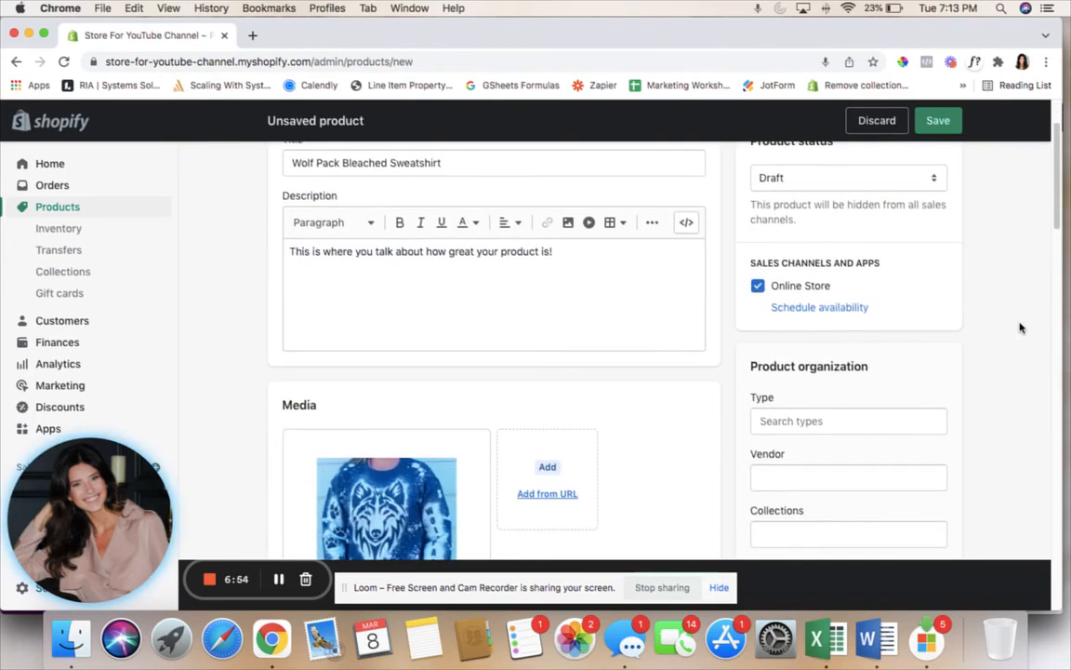
scroll(1019, 328, up, 5)
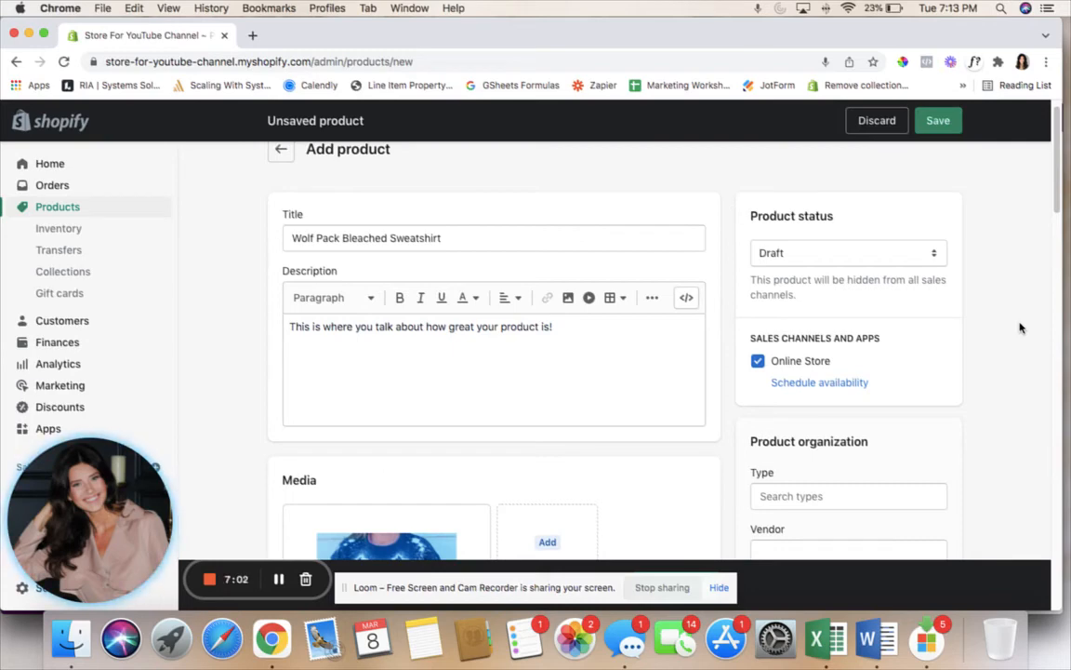
Switch the product status to Active and back to Draft
click(790, 255)
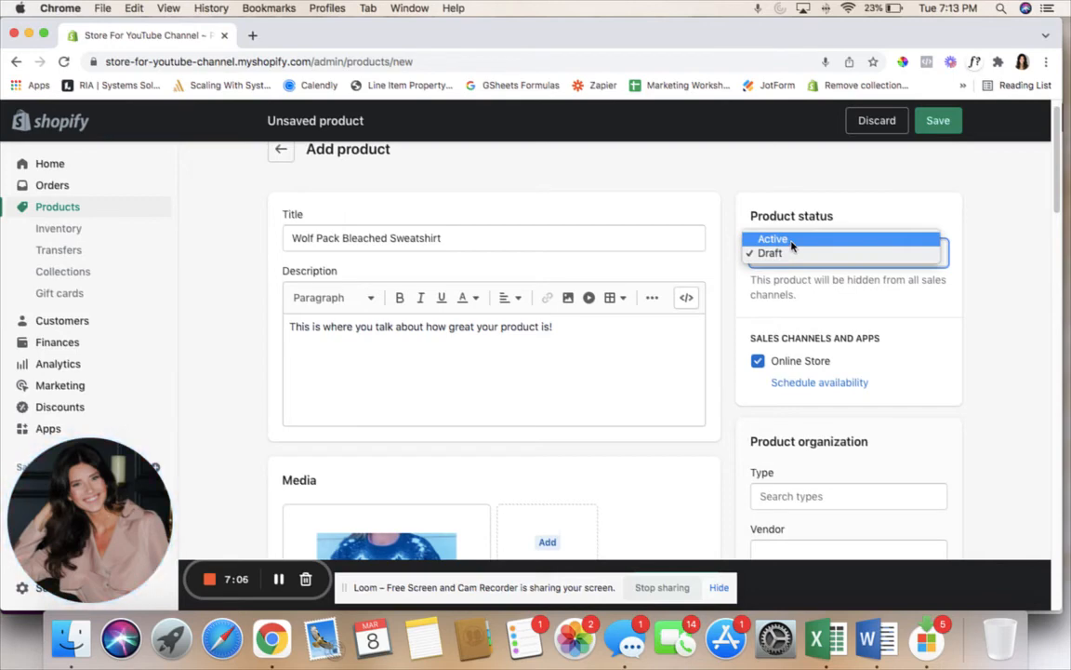
click(790, 240)
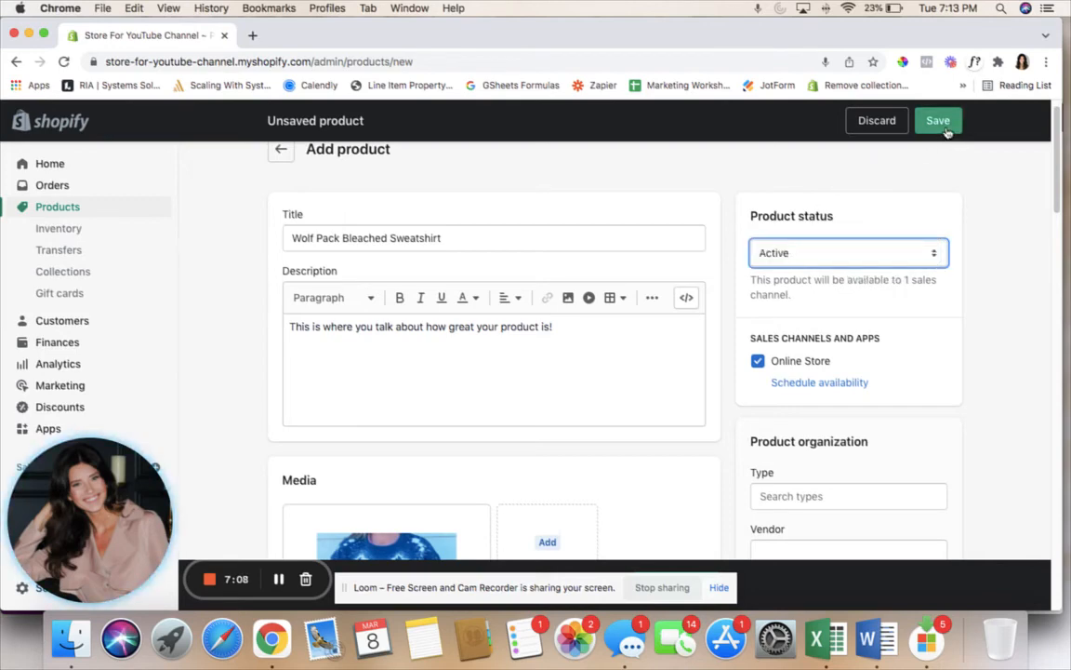
click(759, 264)
click(760, 270)
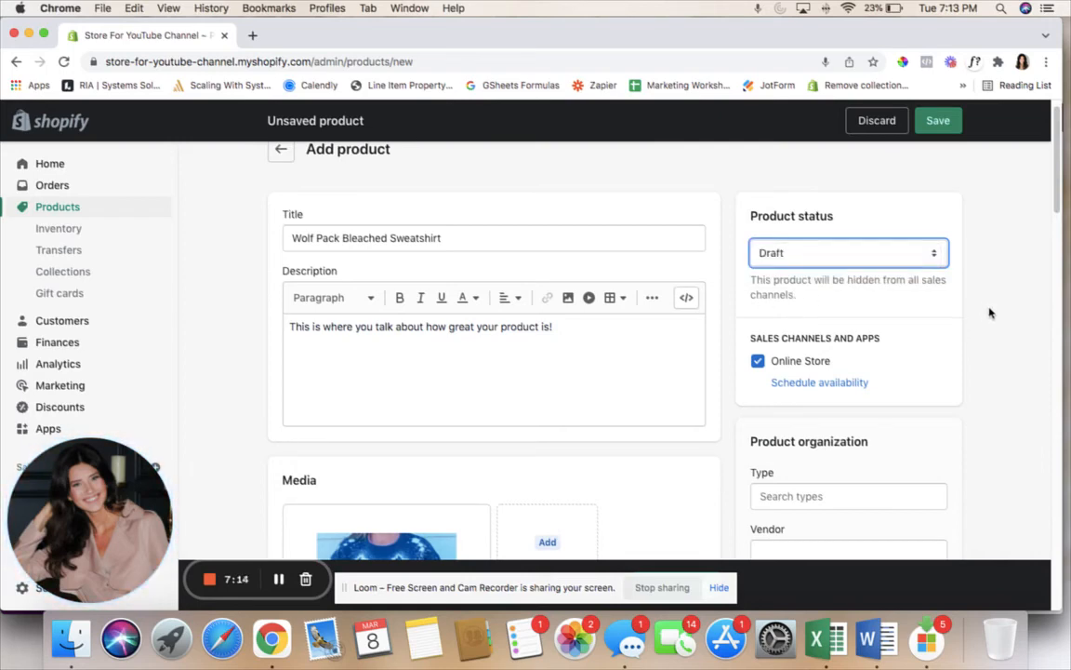
Set the product status to Active so it is available in the online store
click(874, 259)
click(869, 246)
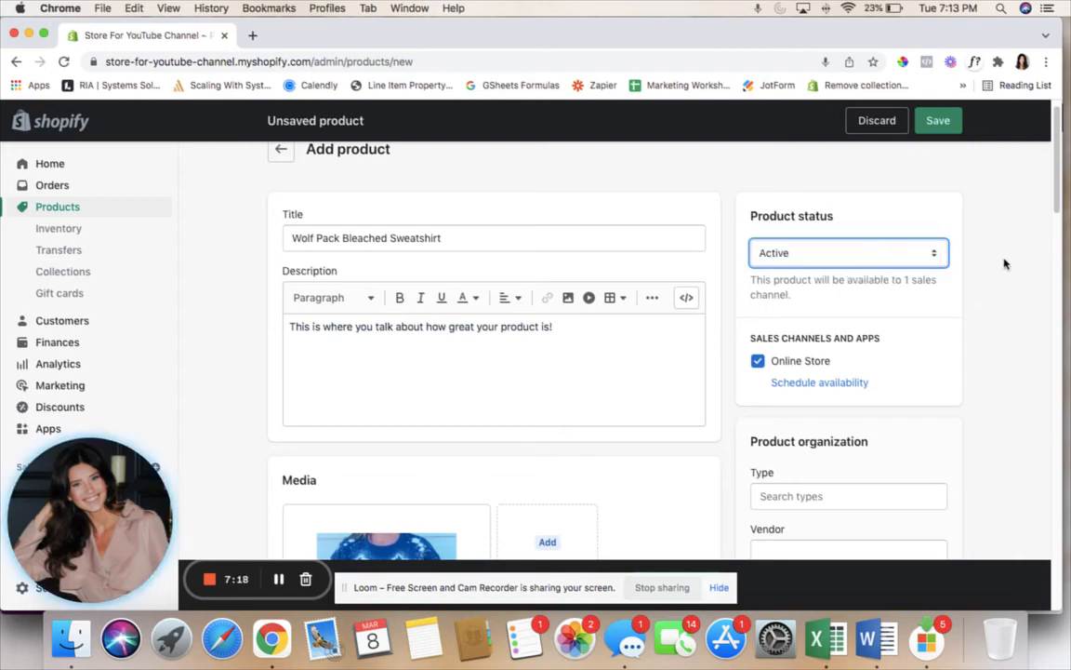
scroll(1001, 287, down, 5)
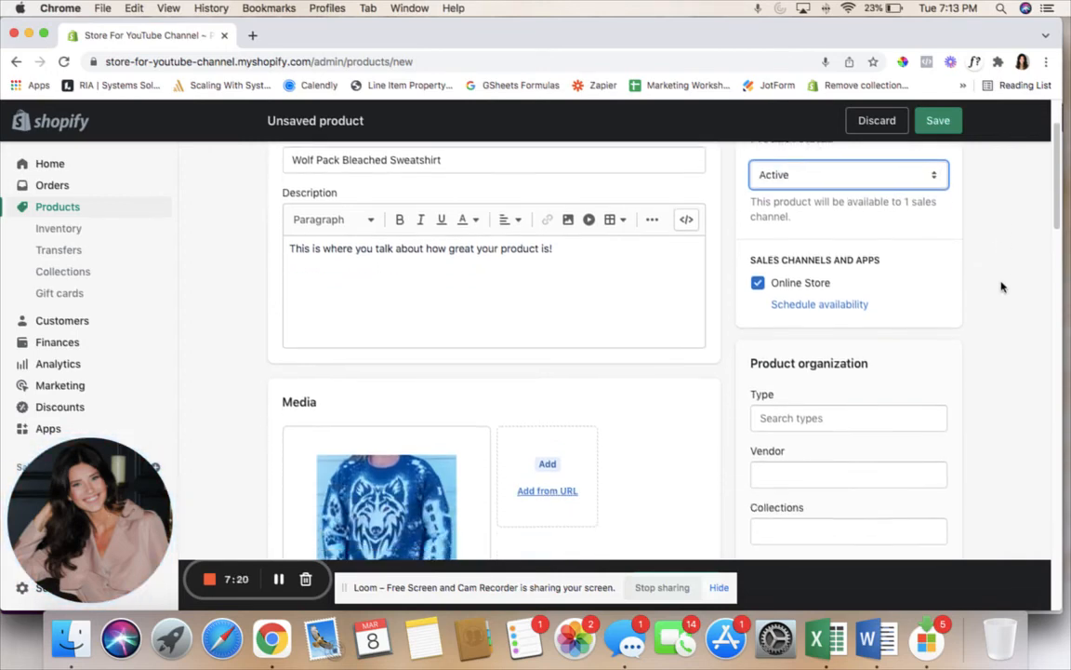
Add the tags "blue hoodie", "blue sweatshirt" and "bleached hoodie" to the product
scroll(1002, 287, down, 2)
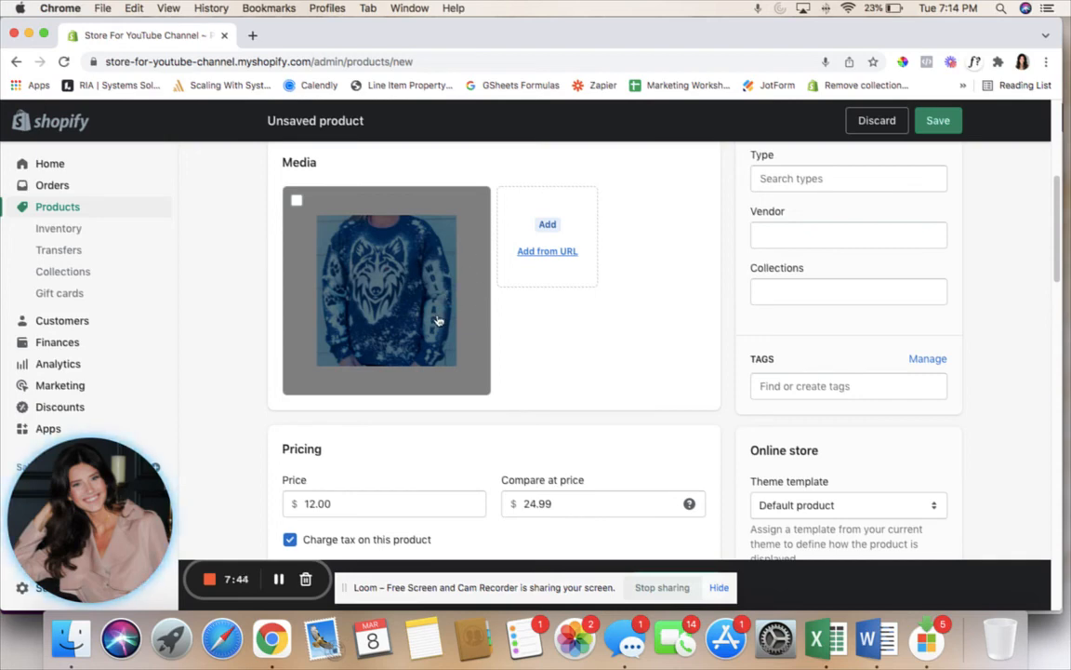
click(903, 388)
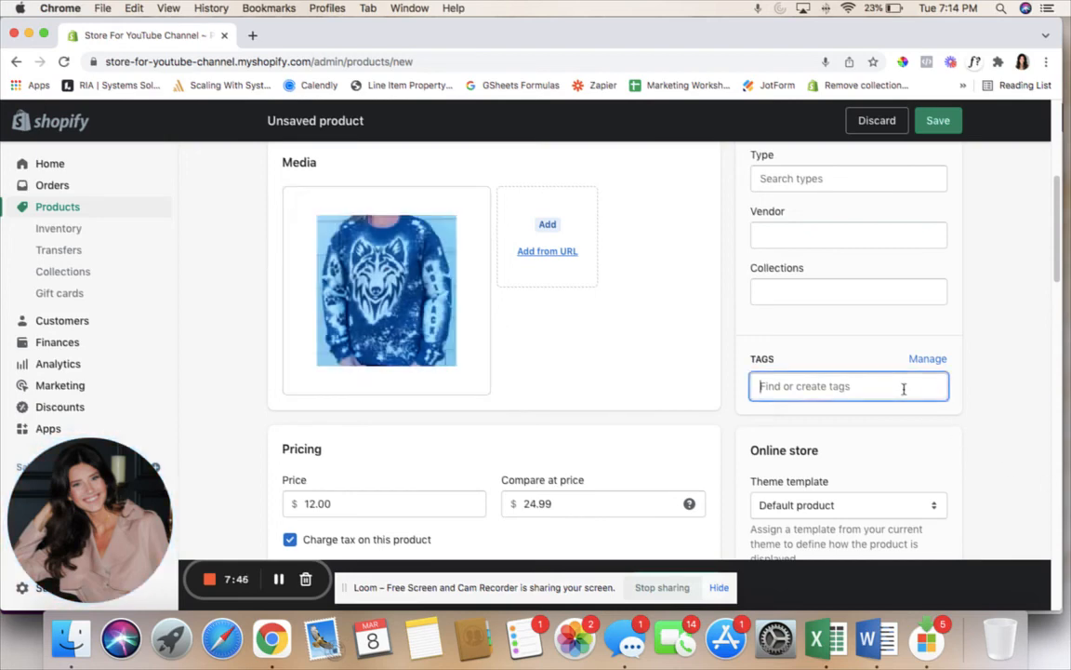
text(blue hoodie)
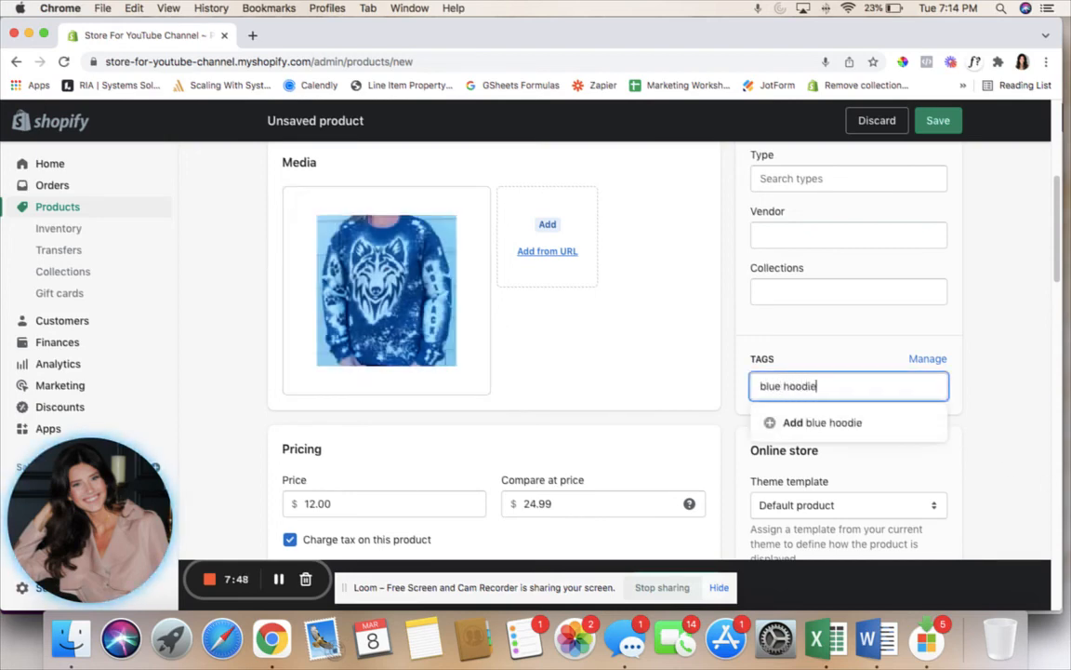
key(Return)
text(blue sweat)
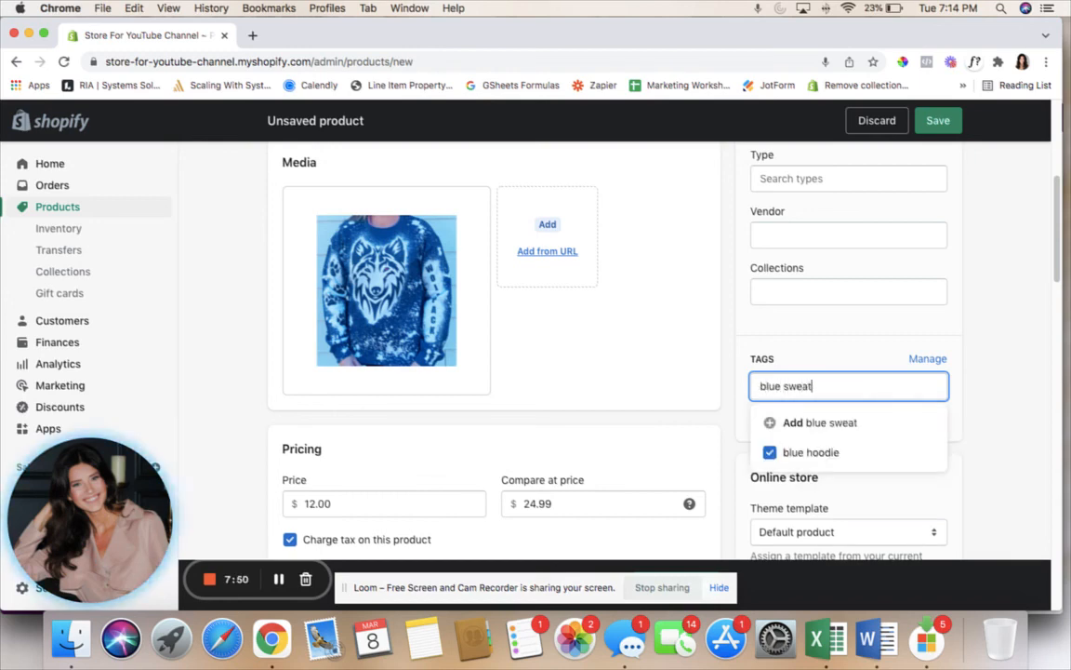
text(sihi)
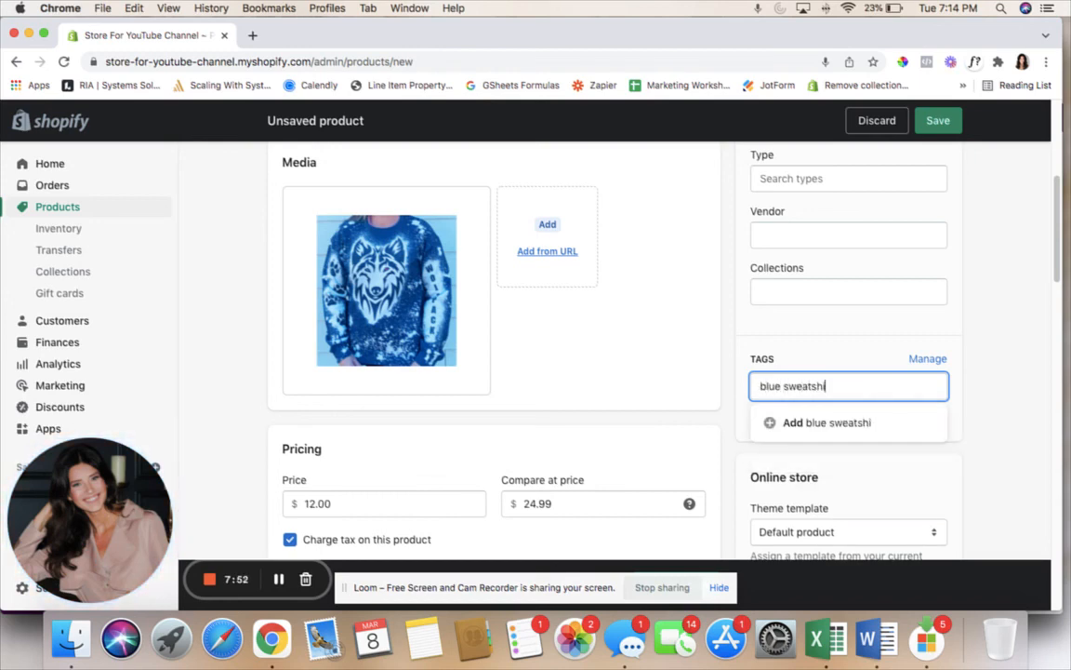
text(rt)
key(Return)
text(bleac)
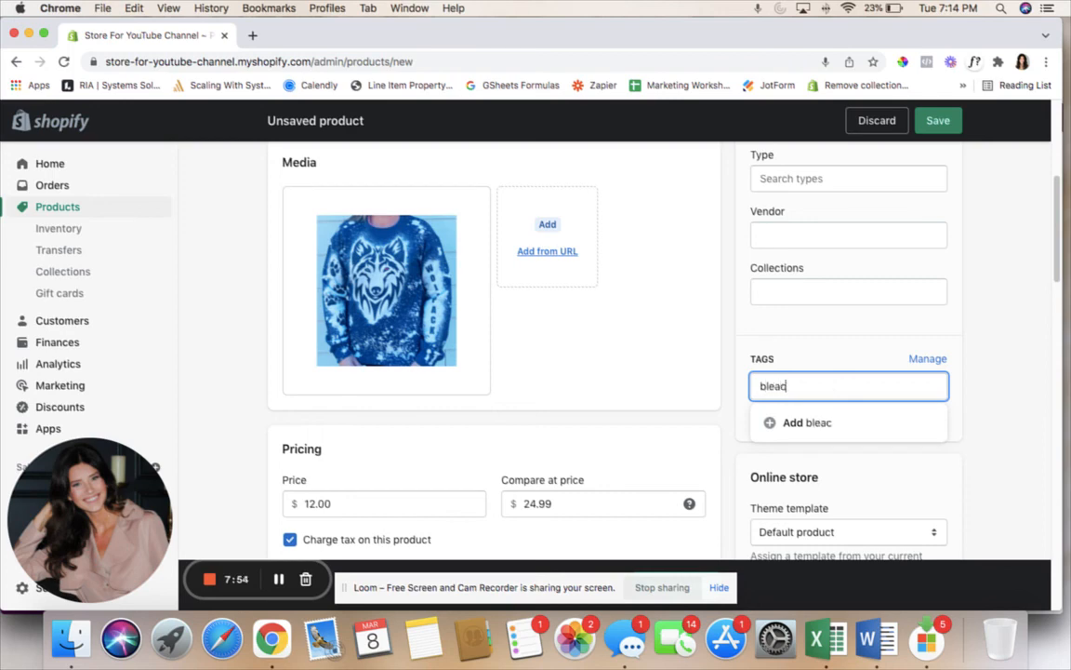
text(hed hoodie)
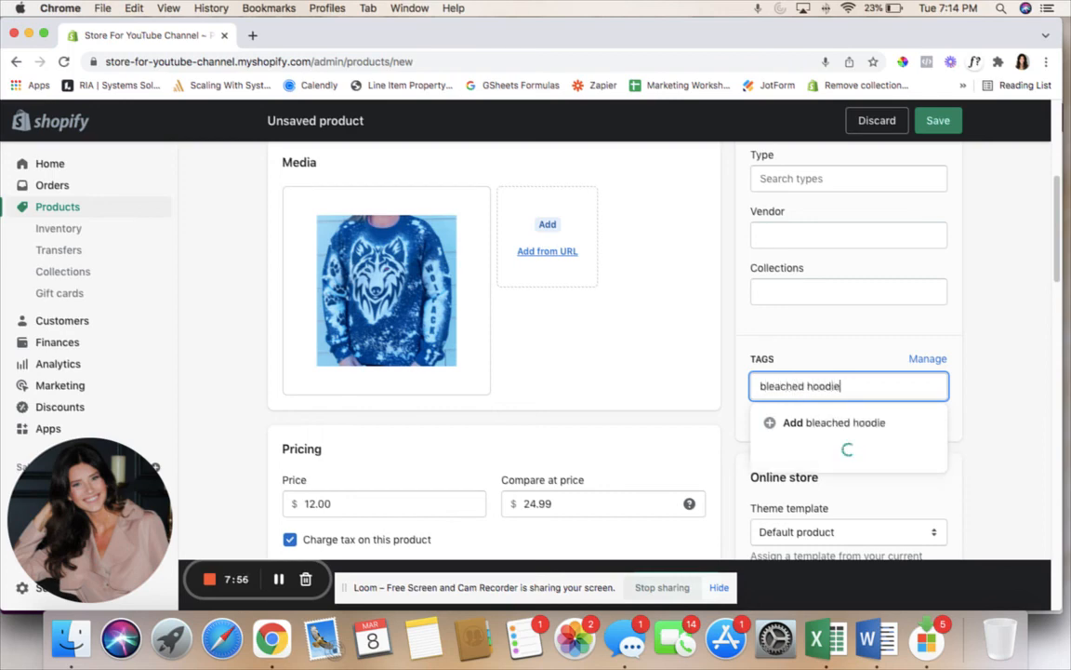
key(Return)
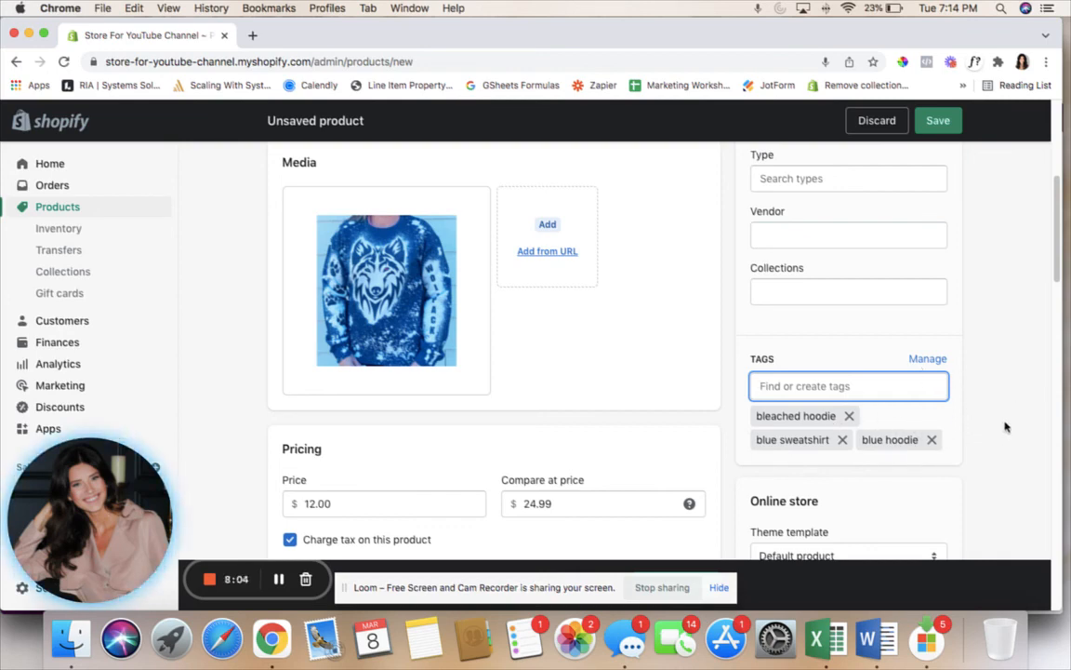
Remove the blue hoodie, blue sweatshirt and bleached hoodie tags from the product
click(931, 439)
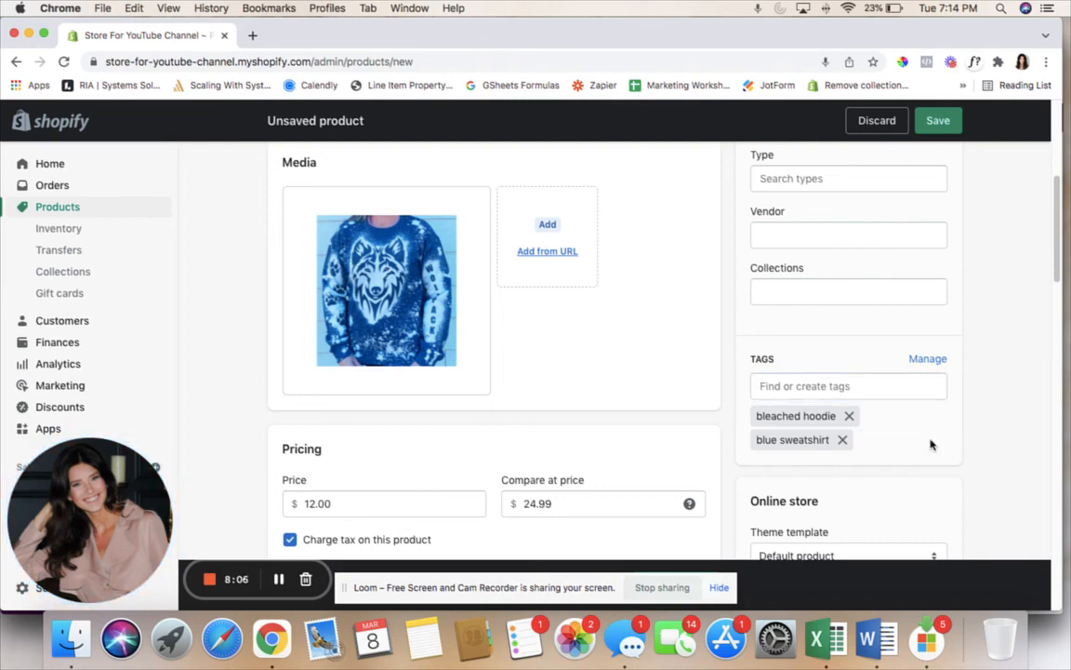
click(843, 441)
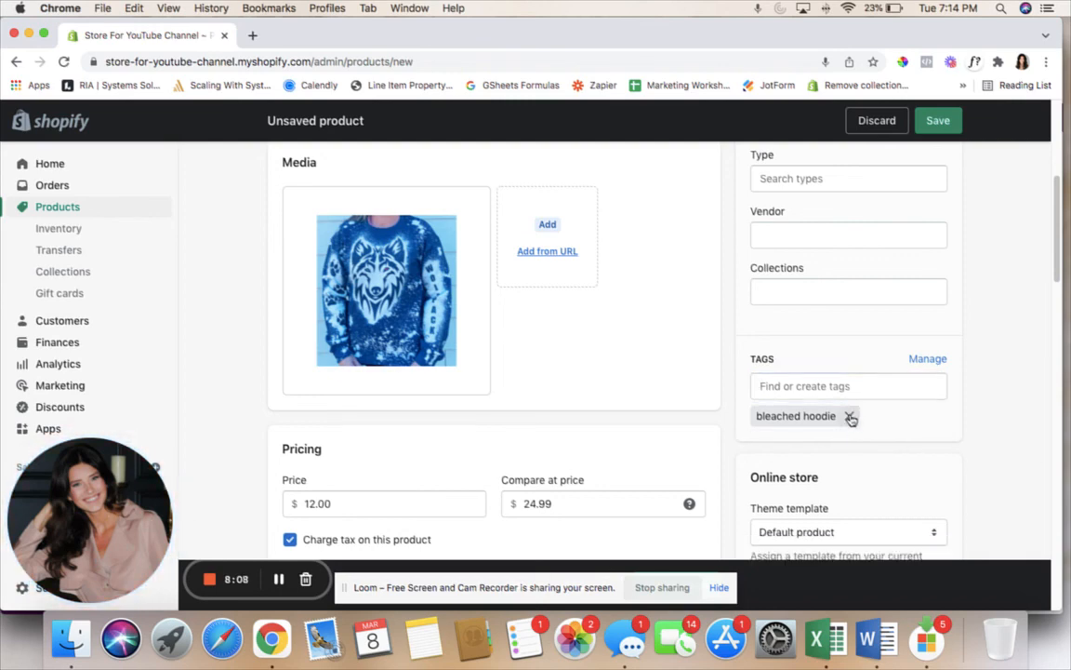
click(850, 418)
Check the theme template, product organization and status settings, and save the new Wolf Pack Bleached Sweatshirt product
scroll(1009, 445, down, 3)
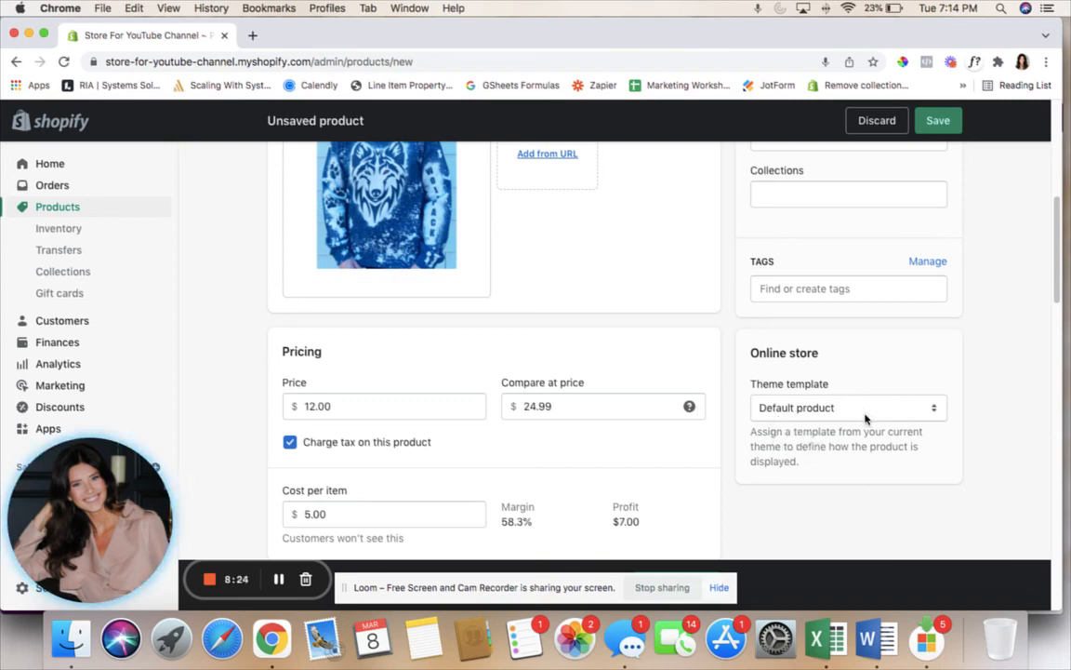
scroll(972, 385, up, 2)
scroll(974, 389, up, 3)
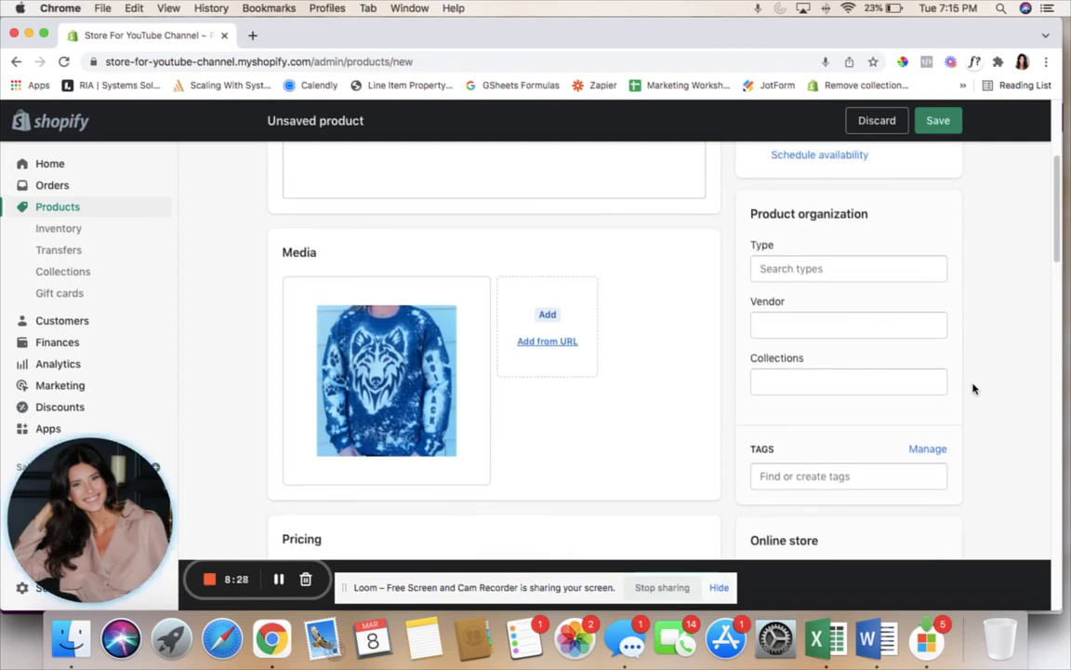
scroll(974, 388, up, 1)
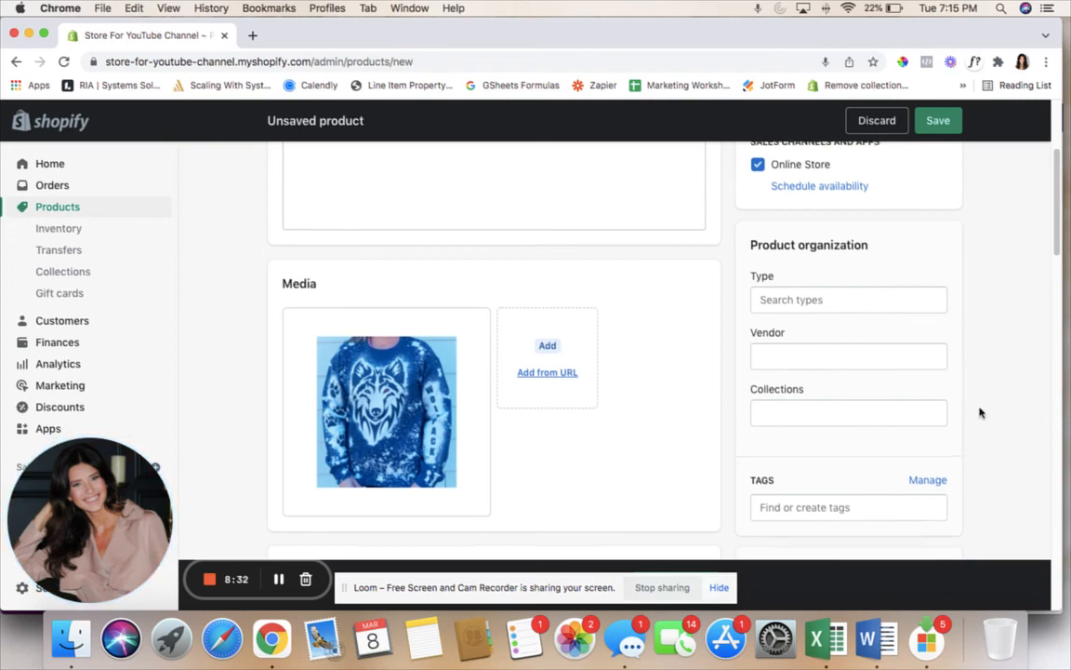
scroll(981, 412, up, 5)
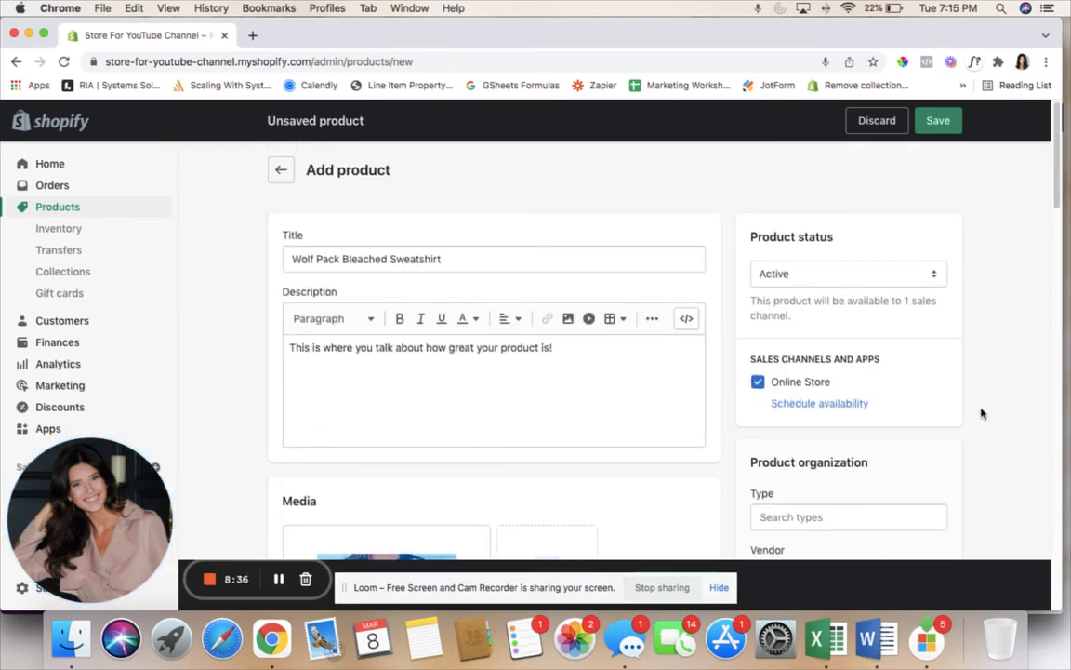
scroll(981, 413, down, 1)
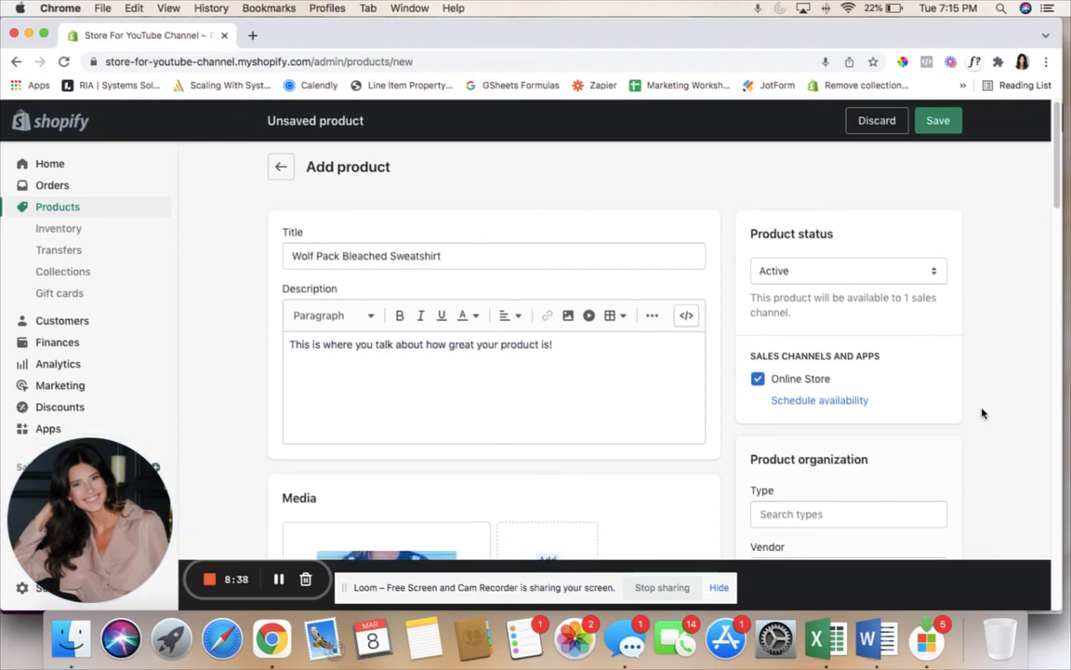
scroll(982, 412, down, 1)
scroll(1001, 434, up, 1)
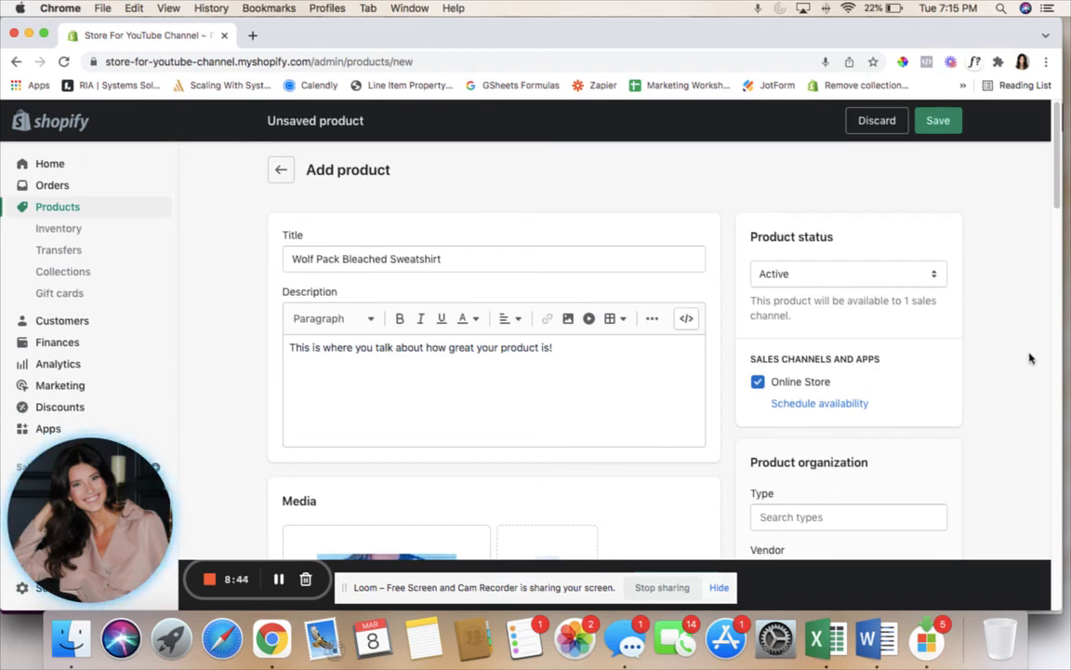
click(936, 122)
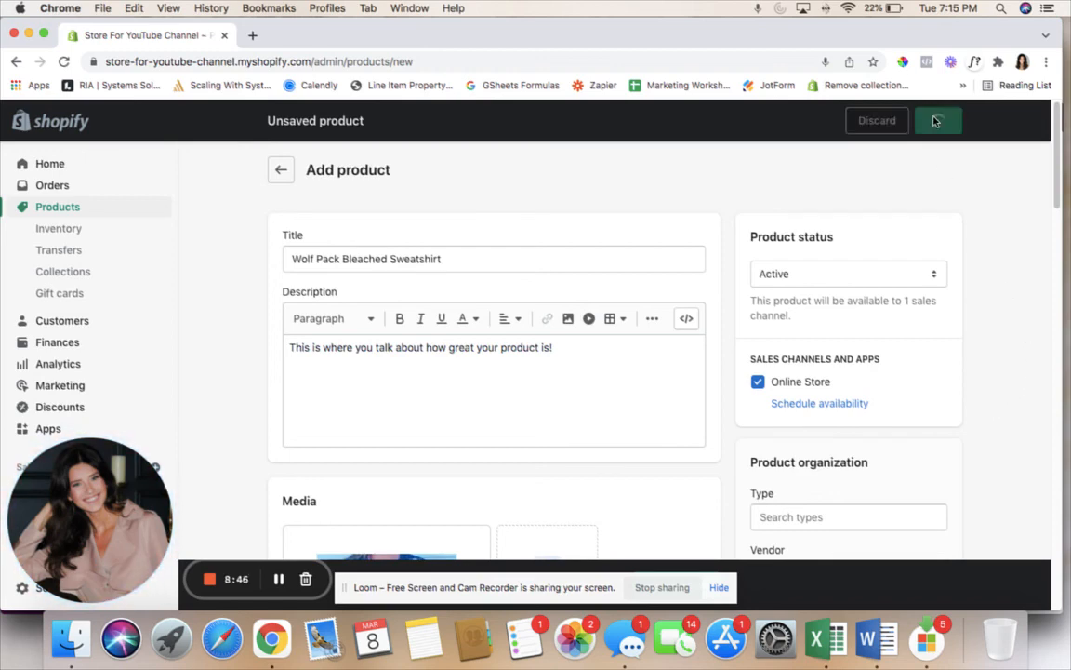